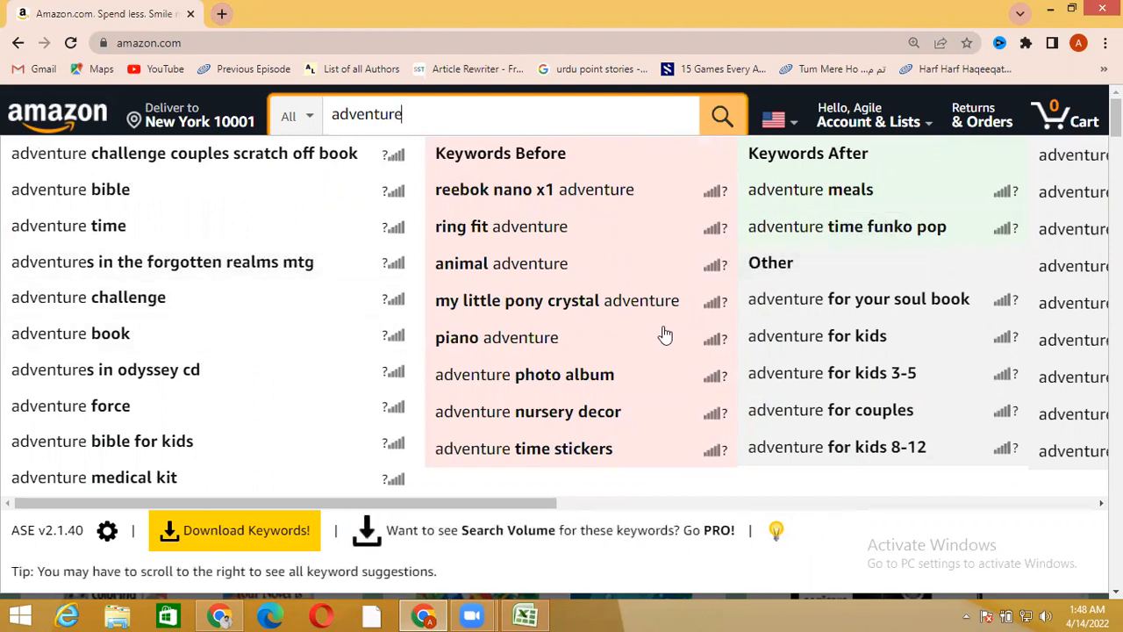
Search Google for amz suggestion expander in a new tab and open the extension's Chrome Web Store page
{"action": "left_click", "coordinate": [222, 15]}
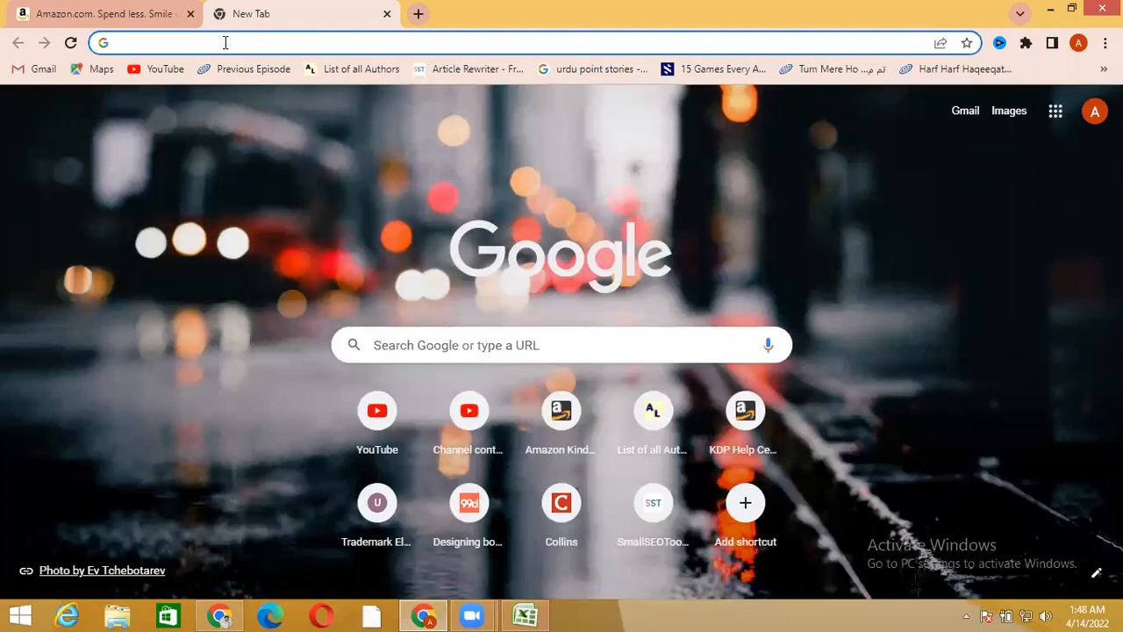
{"action": "type", "text": "amz s"}
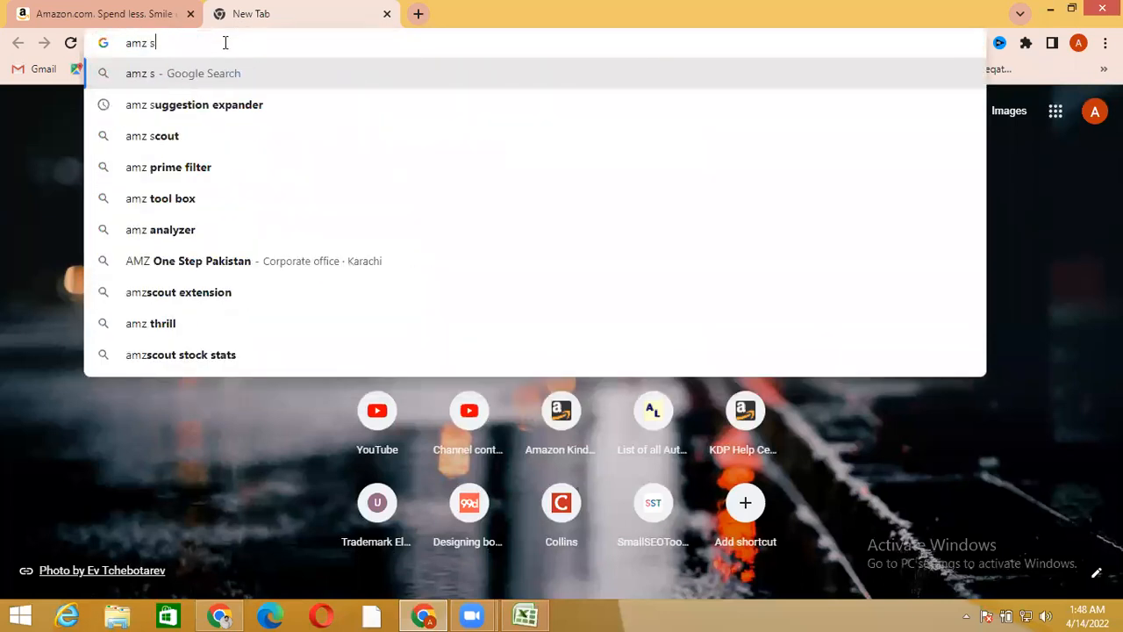
{"action": "left_click", "coordinate": [240, 104]}
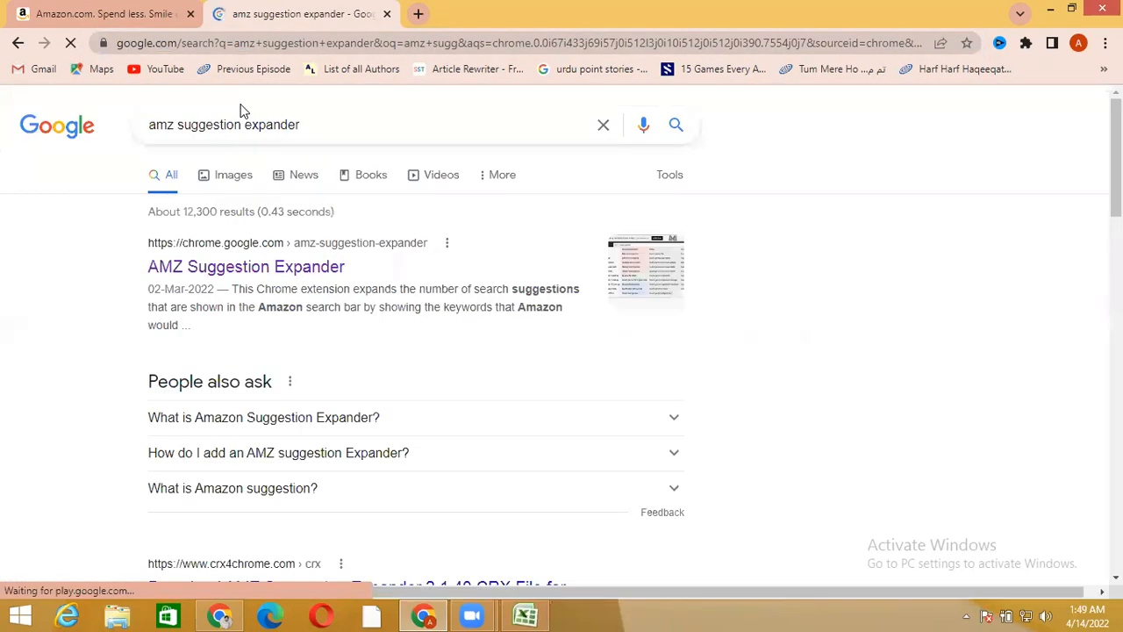
{"action": "left_click", "coordinate": [237, 267]}
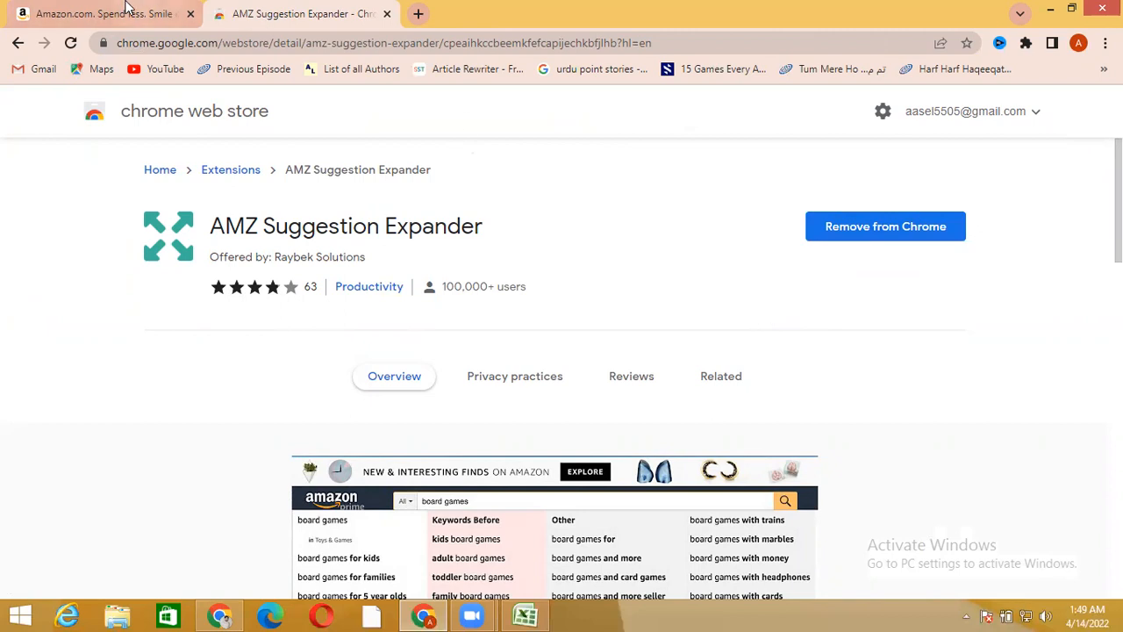
Find the KDP / Amazon BSR & Keyword Research SEO Tool store page by searching self publishing titans, and close both extension tabs
{"action": "left_click", "coordinate": [418, 14]}
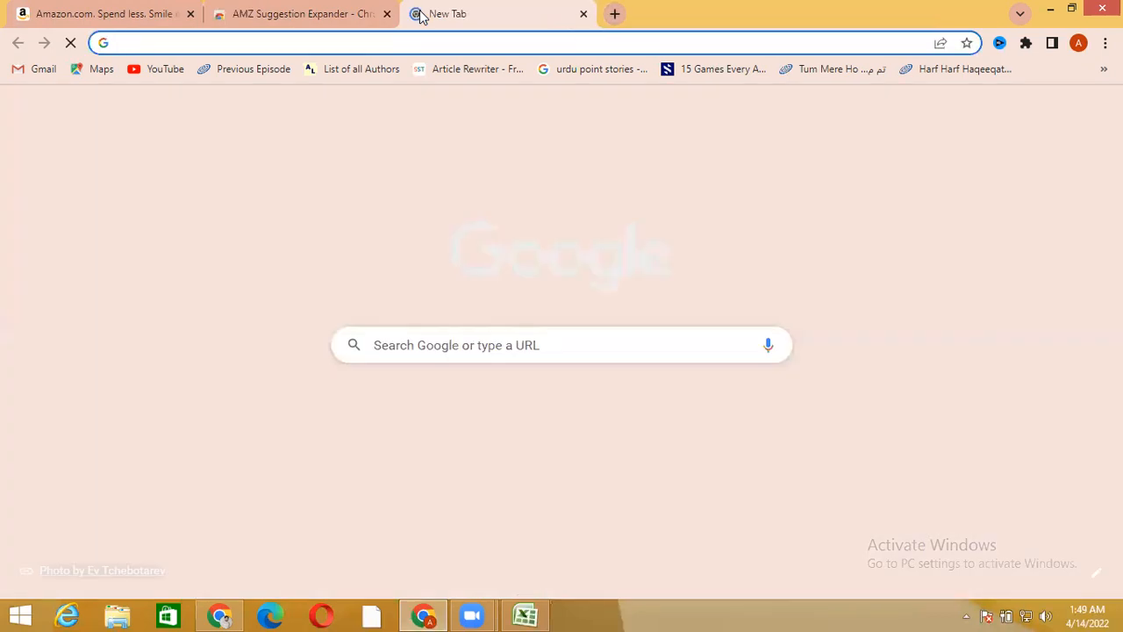
{"action": "type", "text": "se"}
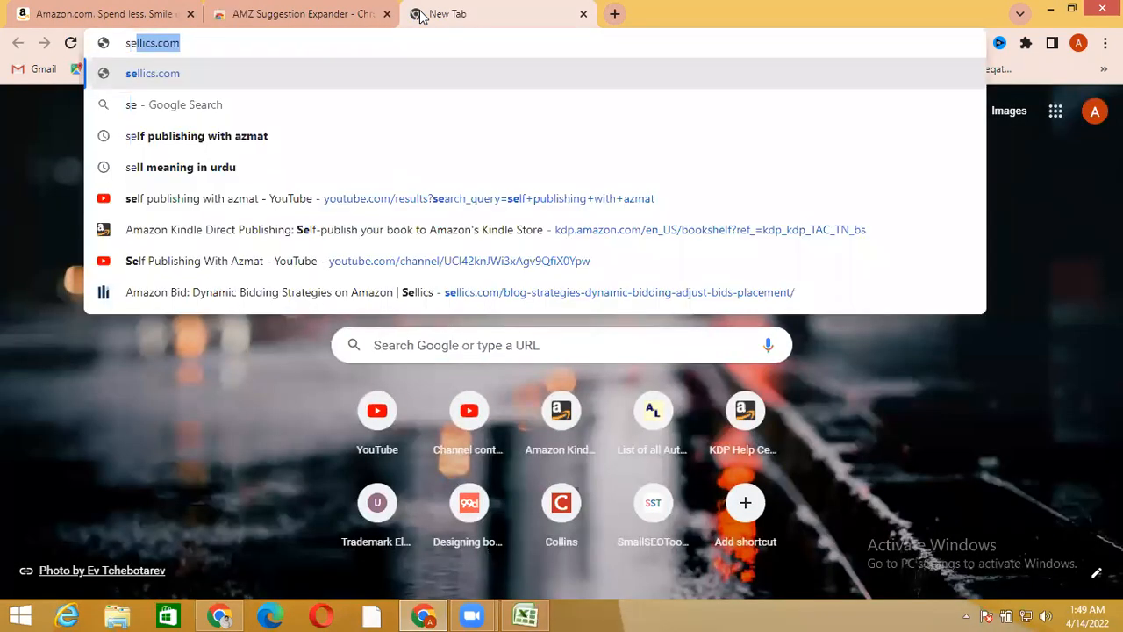
{"action": "type", "text": "lf"}
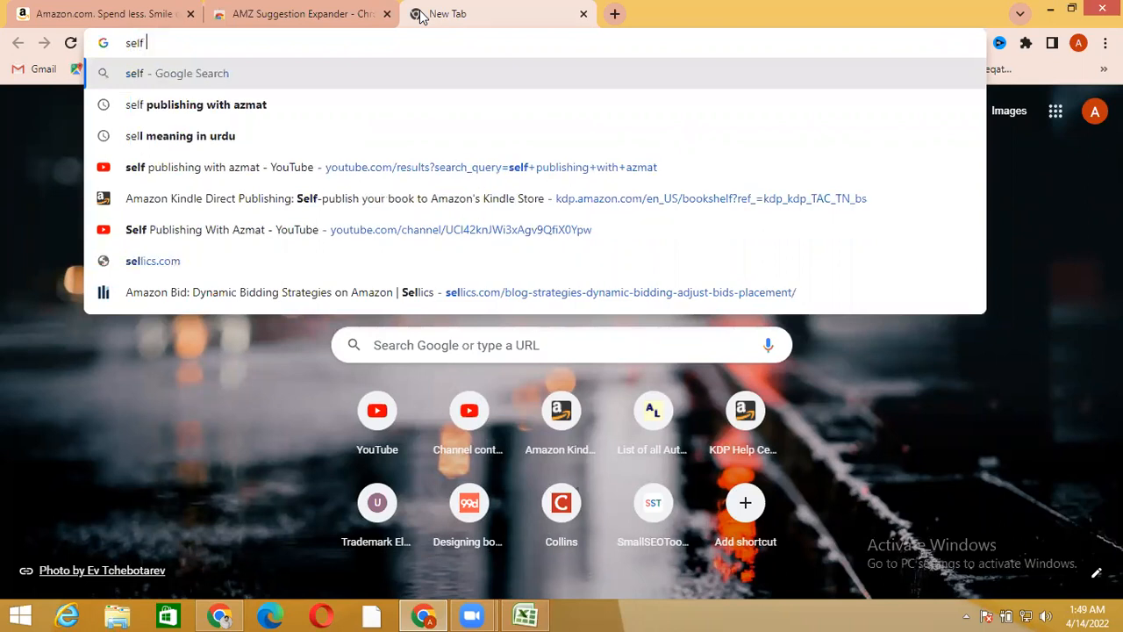
{"action": "type", "text": " publi"}
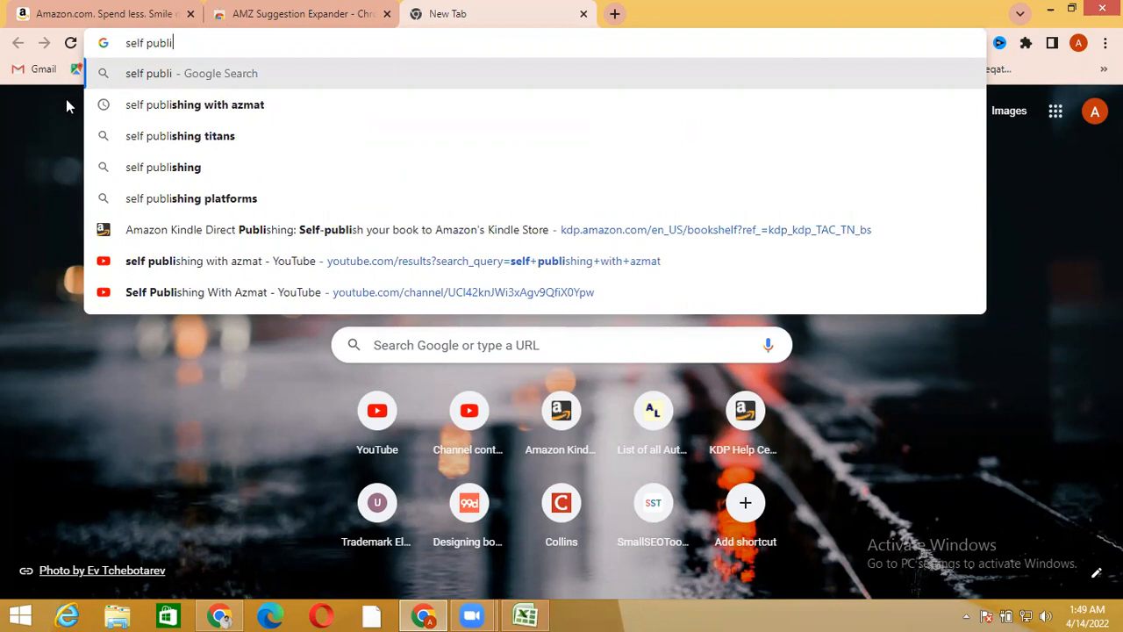
{"action": "left_click", "coordinate": [199, 136]}
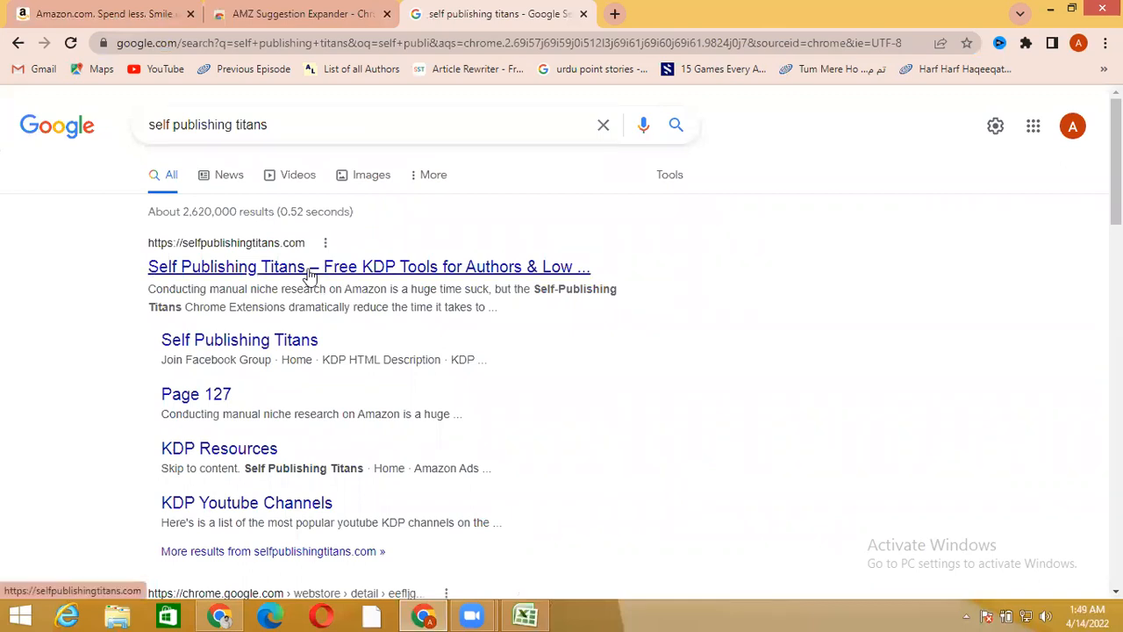
{"action": "scroll", "coordinate": [40, 328], "scroll_direction": "down", "scroll_amount": 3}
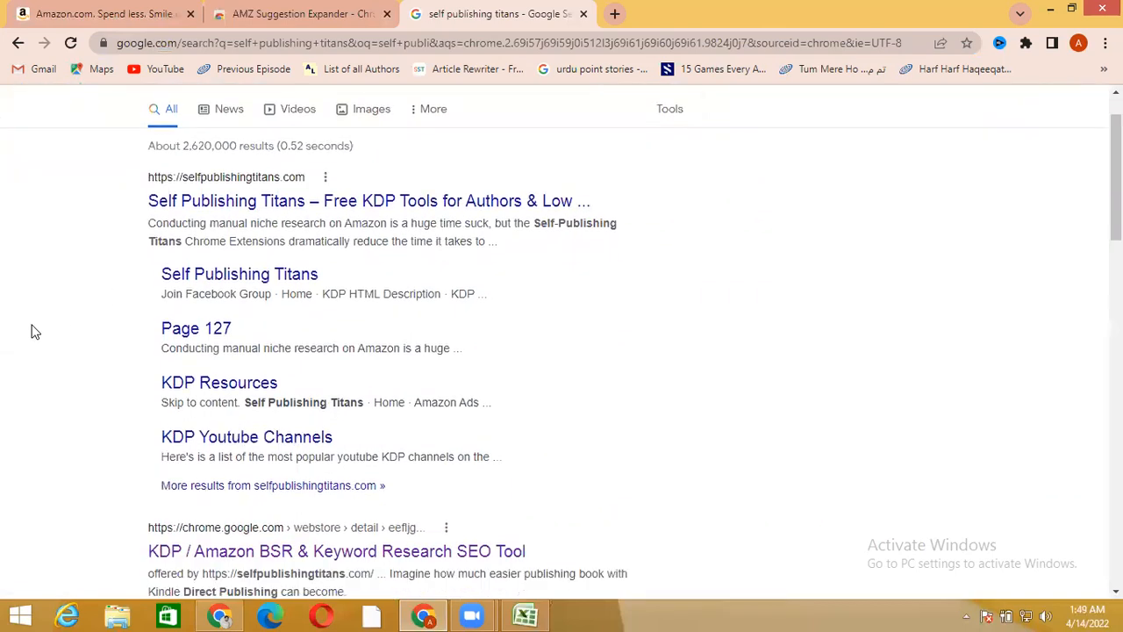
{"action": "scroll", "coordinate": [30, 330], "scroll_direction": "down", "scroll_amount": 2}
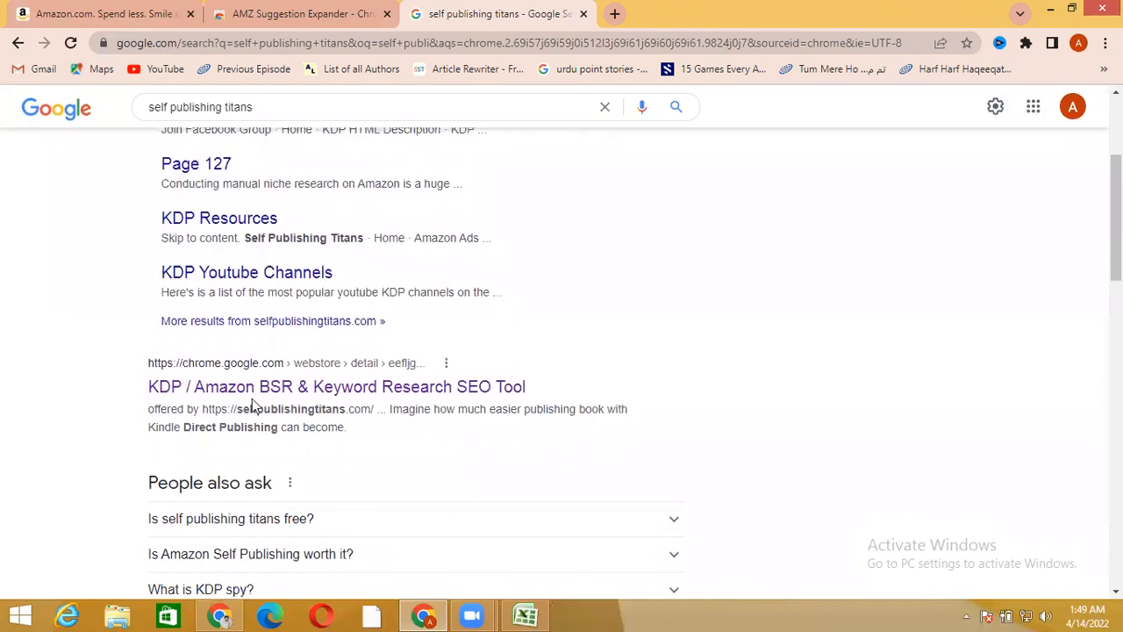
{"action": "left_click", "coordinate": [234, 396]}
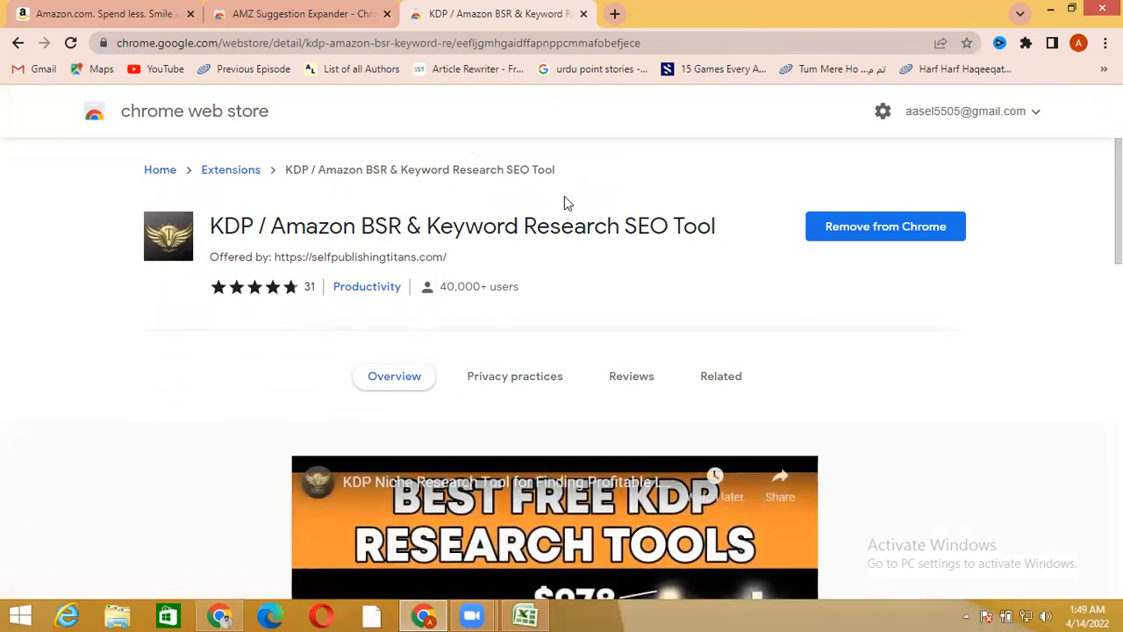
{"action": "left_click", "coordinate": [584, 14]}
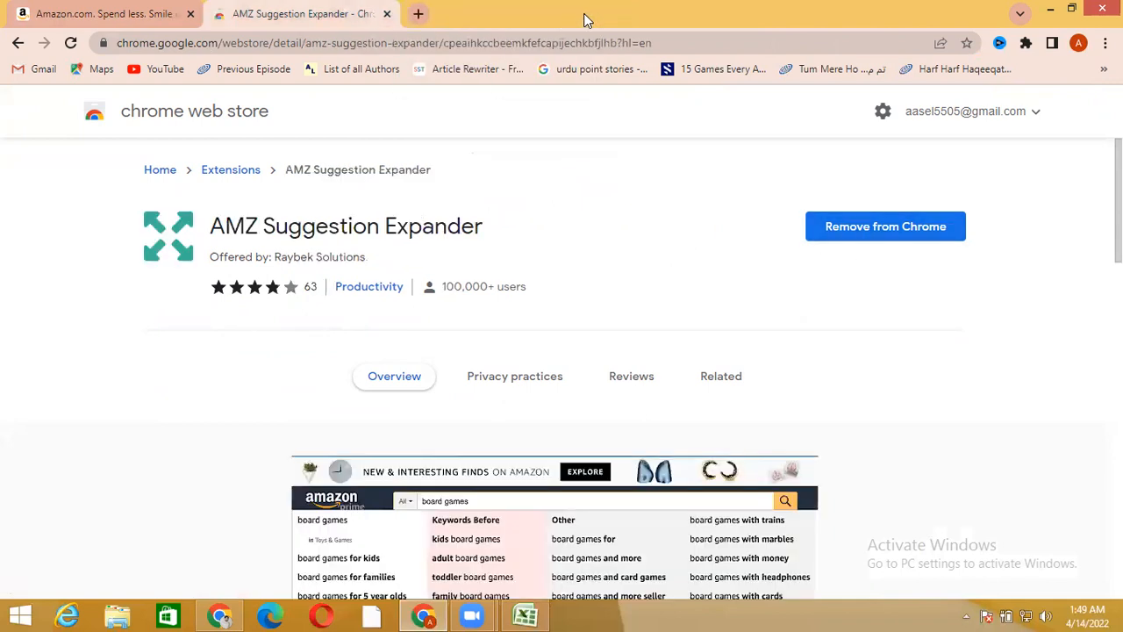
{"action": "left_click", "coordinate": [386, 14]}
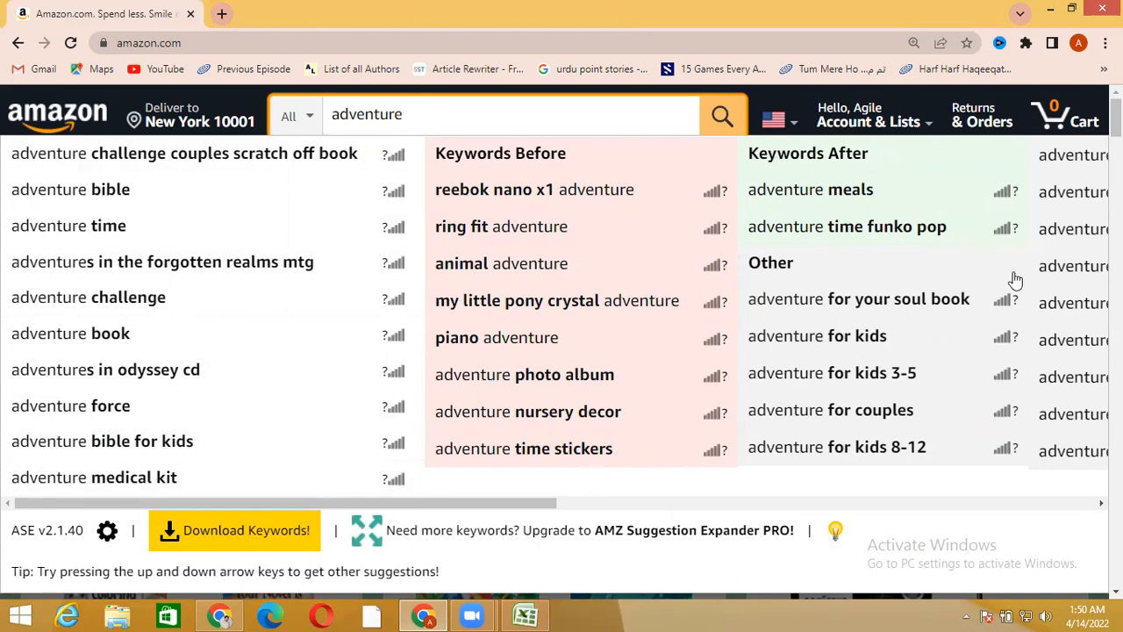
Switch to the Excel workbook, merge and center cells A1 to D1, and enter the heading Keywords
{"action": "left_click", "coordinate": [529, 614]}
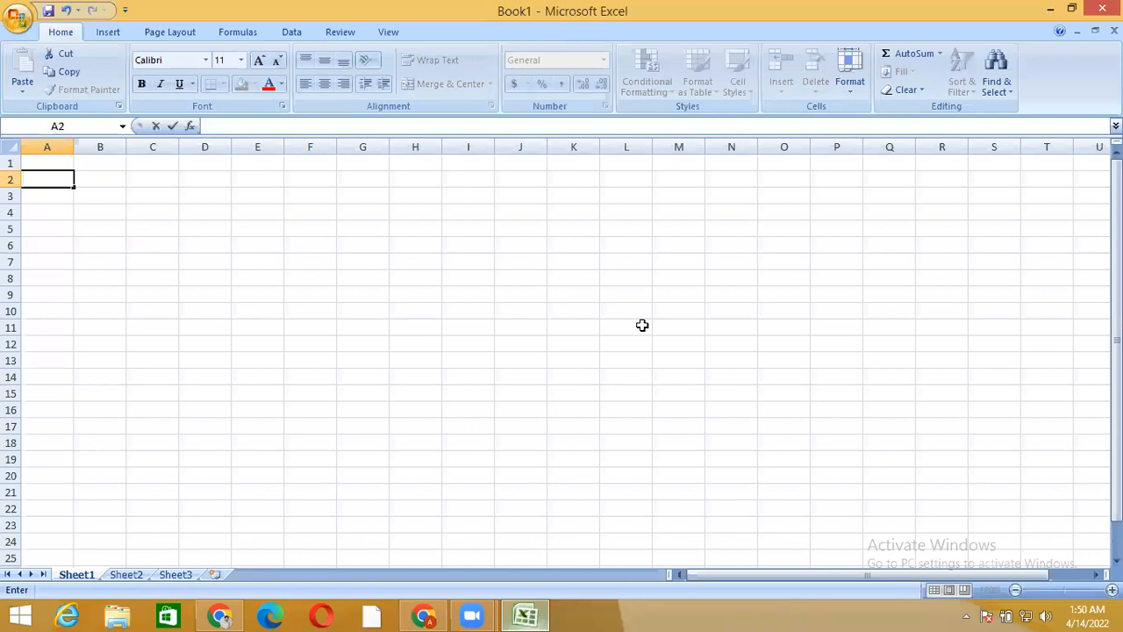
{"action": "left_click", "coordinate": [47, 162]}
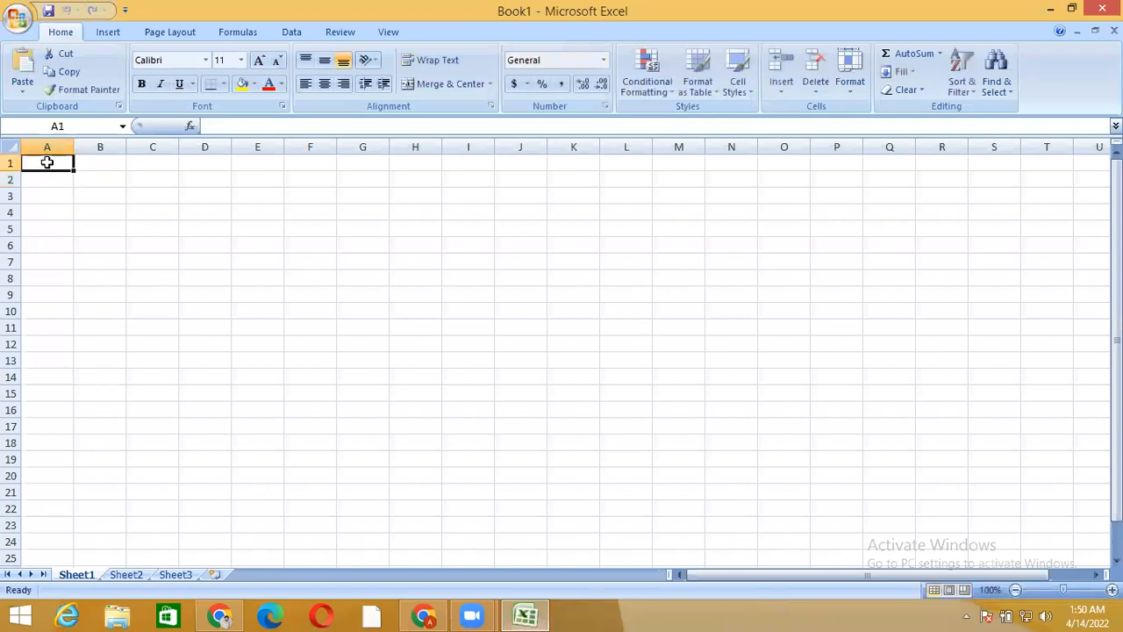
{"action": "left_click_drag", "start_coordinate": [73, 169], "coordinate": [221, 168]}
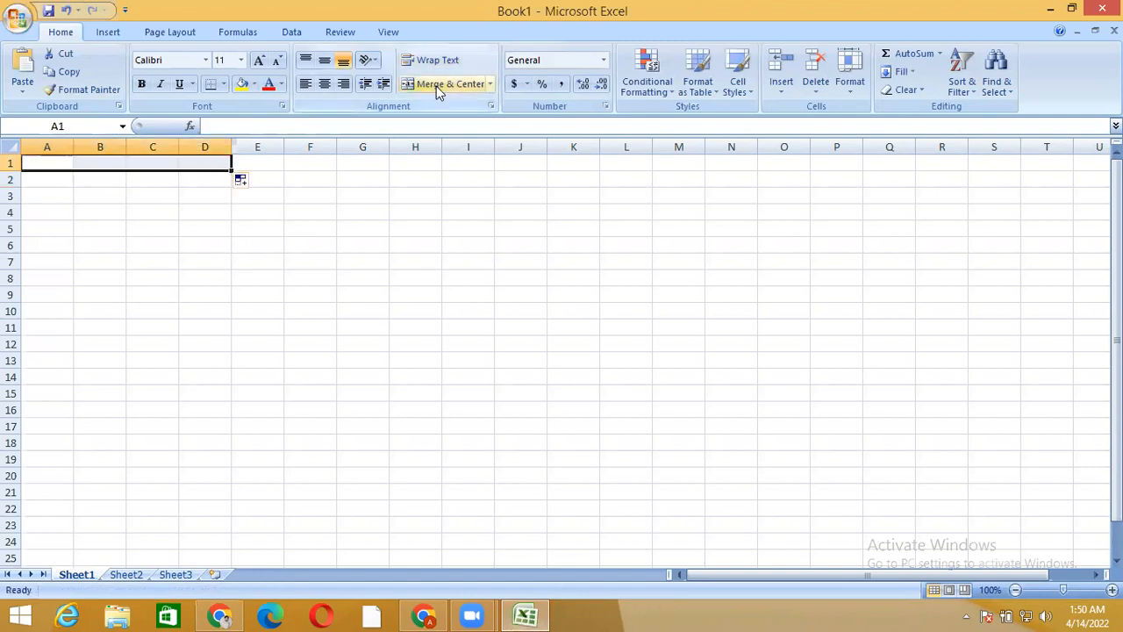
{"action": "left_click", "coordinate": [436, 86]}
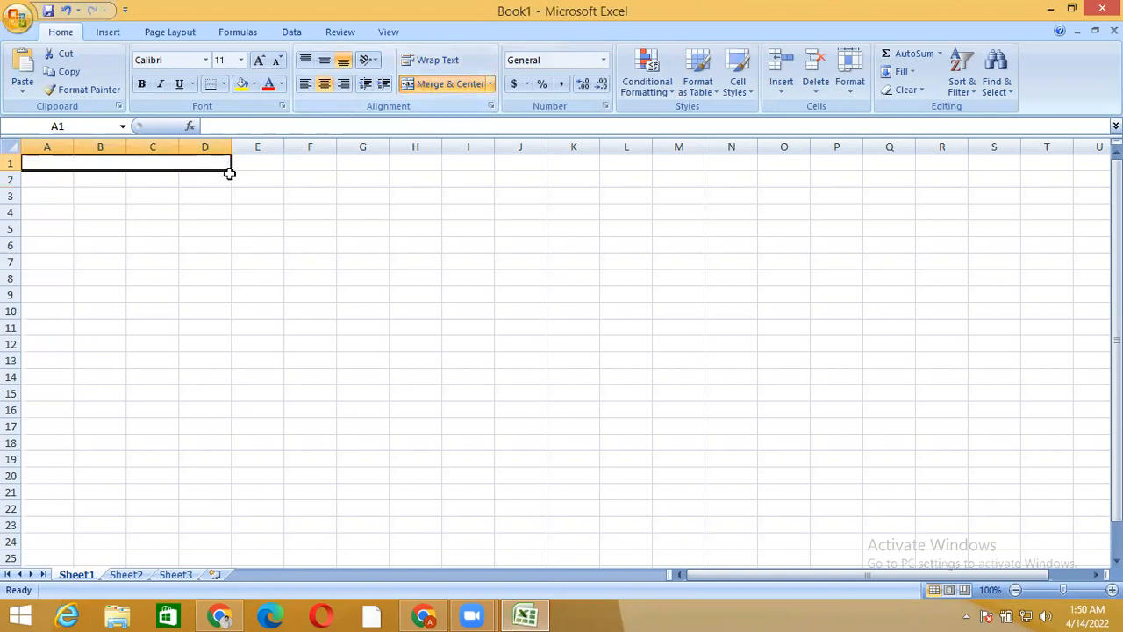
{"action": "double_click", "coordinate": [170, 162]}
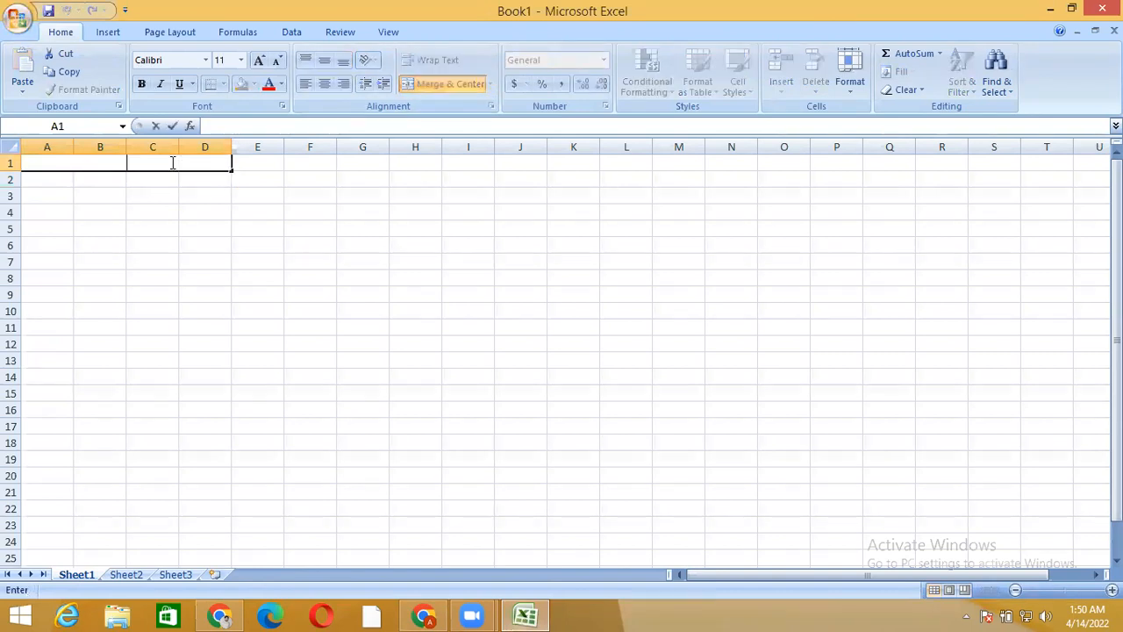
{"action": "type", "text": "Keywords"}
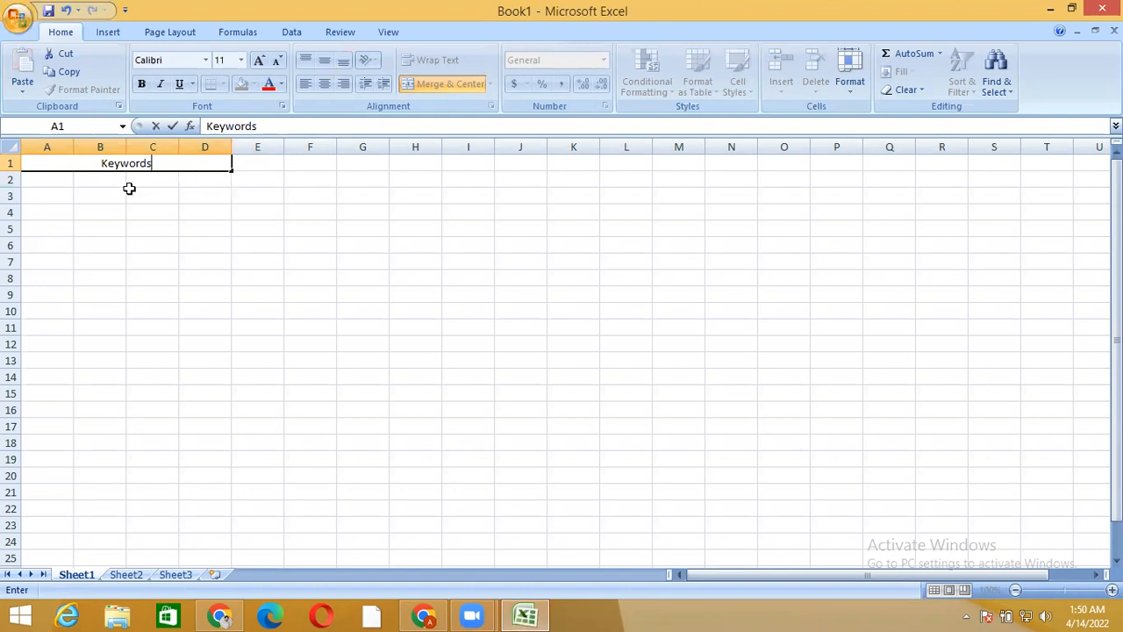
Merge and center cells A2 to D2 and fill that merged format down to row 25
{"action": "left_click", "coordinate": [48, 180]}
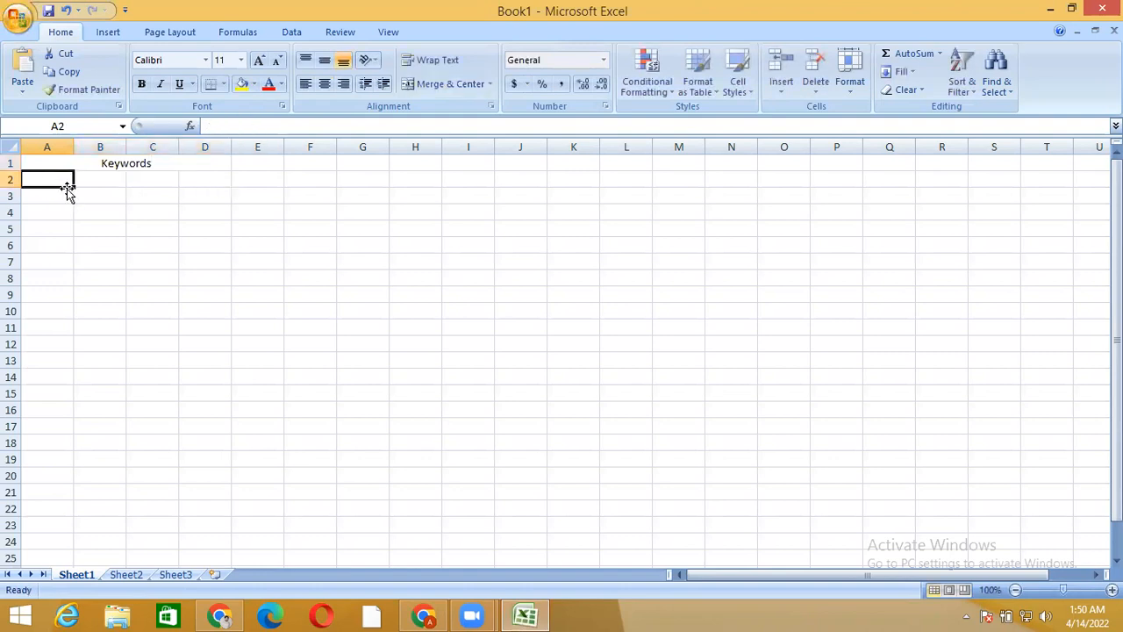
{"action": "left_click_drag", "start_coordinate": [74, 187], "coordinate": [220, 181]}
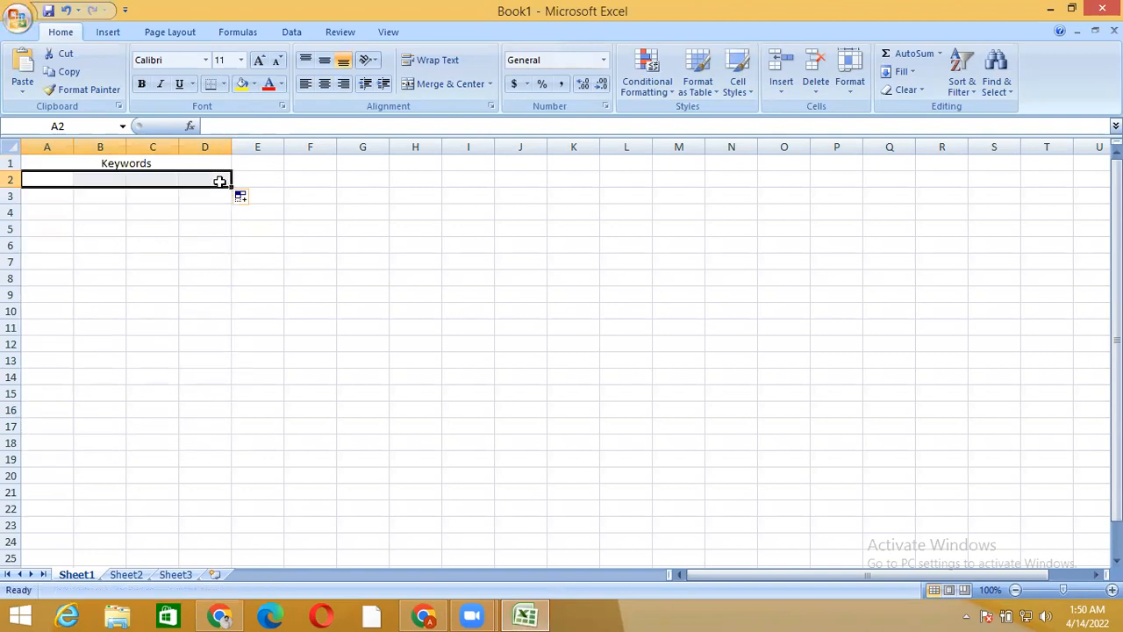
{"action": "left_click", "coordinate": [451, 85]}
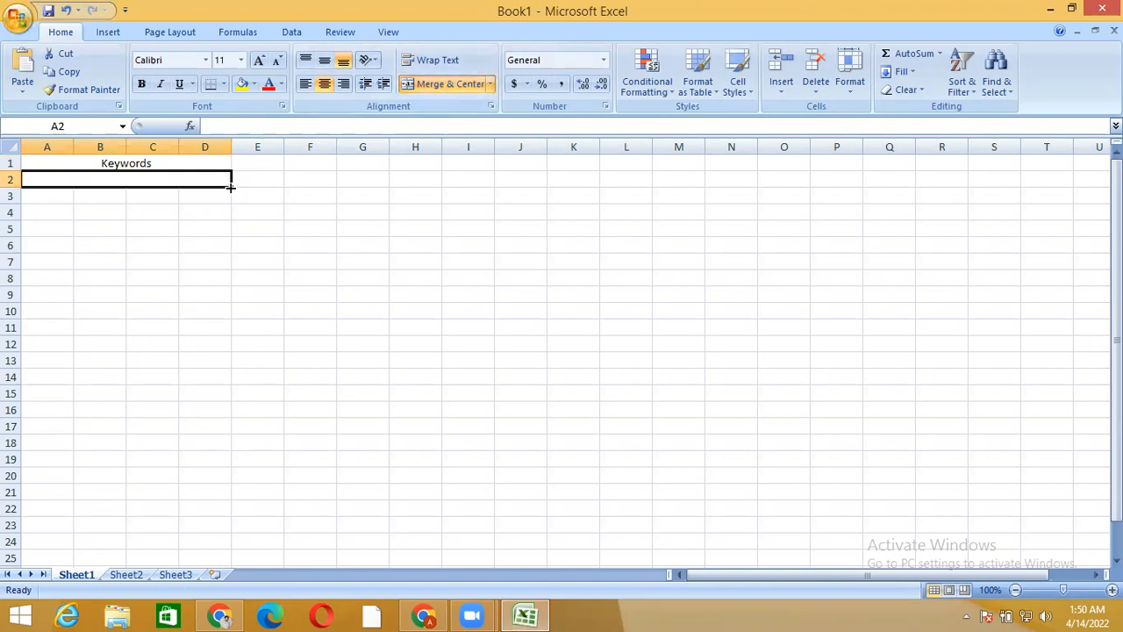
{"action": "left_click_drag", "start_coordinate": [231, 185], "coordinate": [230, 563]}
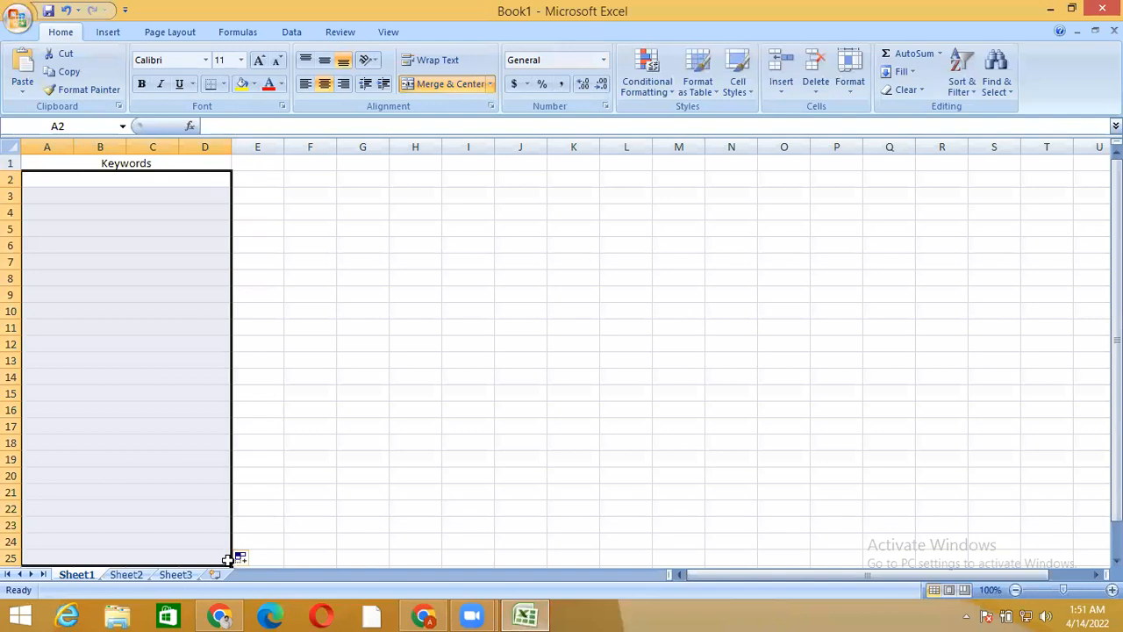
Check the Amazon keyword suggestions and enter adventure bible as the first keyword in the merged cell A2
{"action": "left_click", "coordinate": [201, 182]}
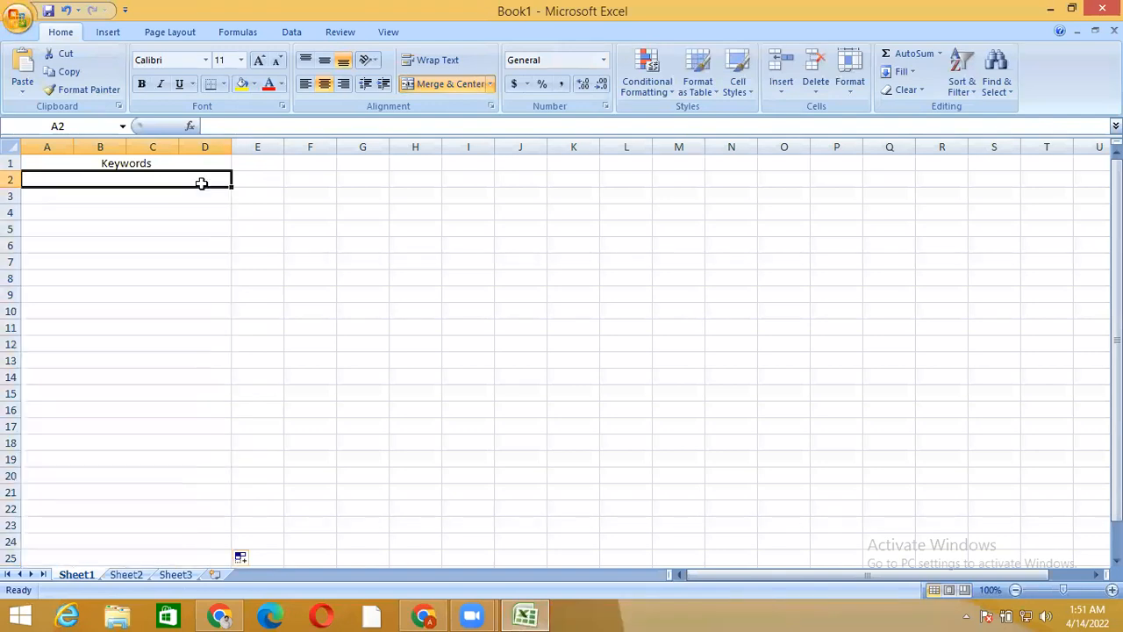
{"action": "double_click", "coordinate": [201, 184]}
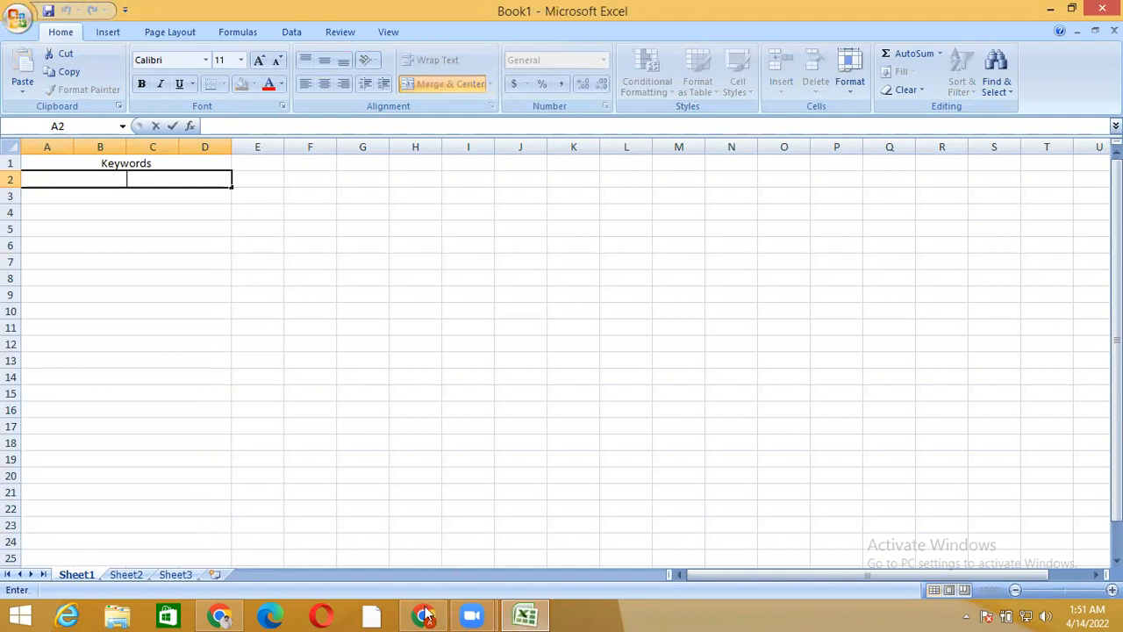
{"action": "left_click", "coordinate": [434, 614]}
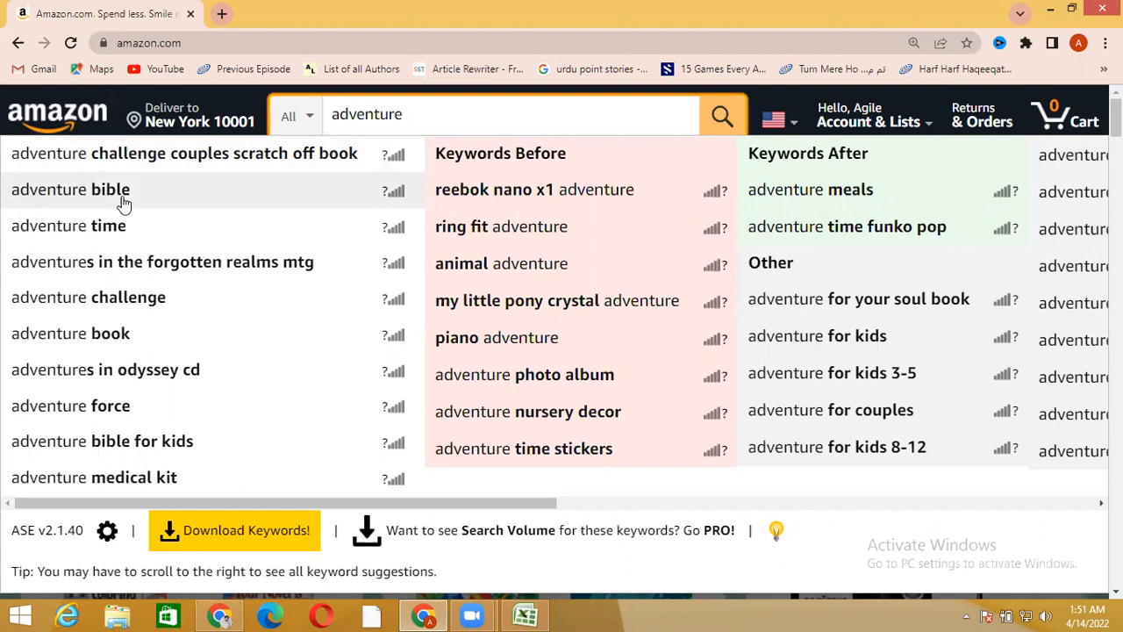
{"action": "left_click", "coordinate": [526, 614]}
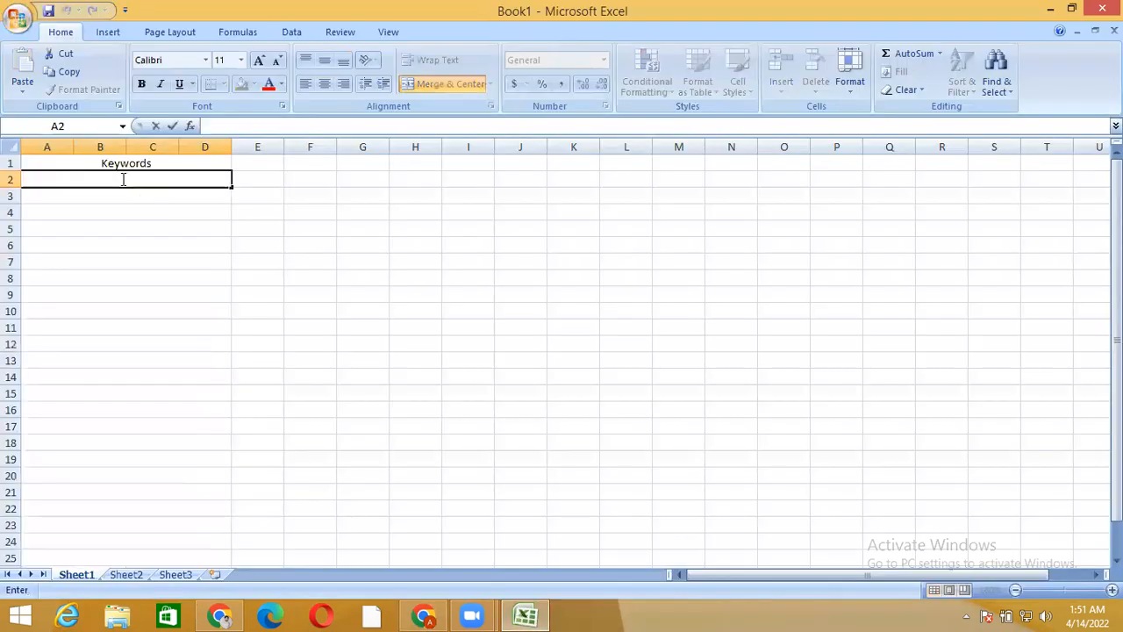
{"action": "type", "text": "ad"}
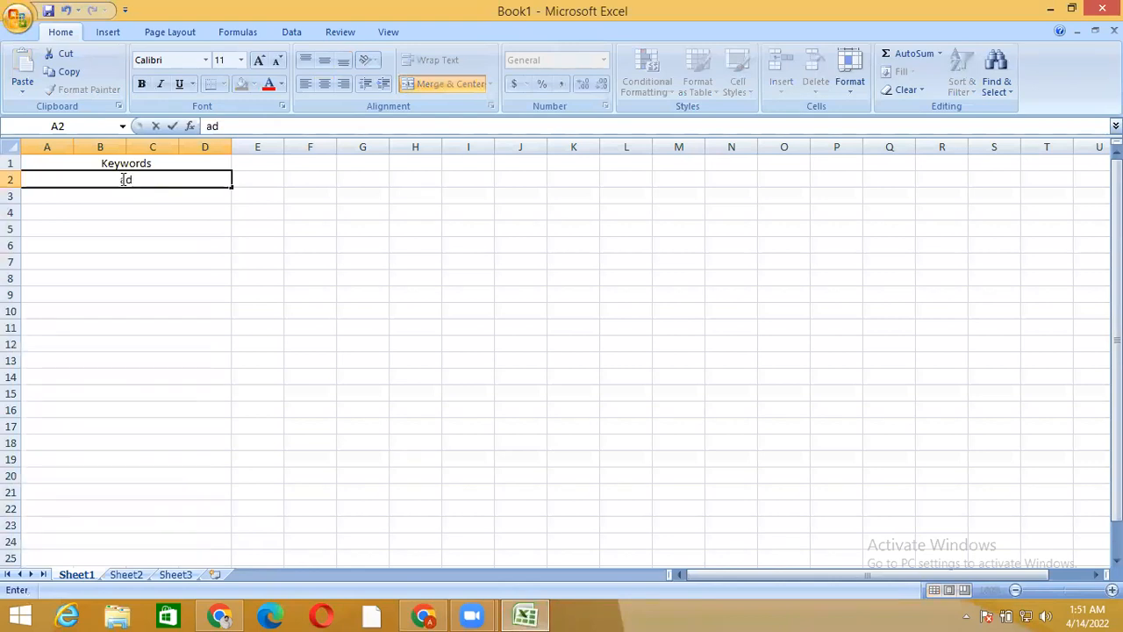
{"action": "type", "text": "ventu"}
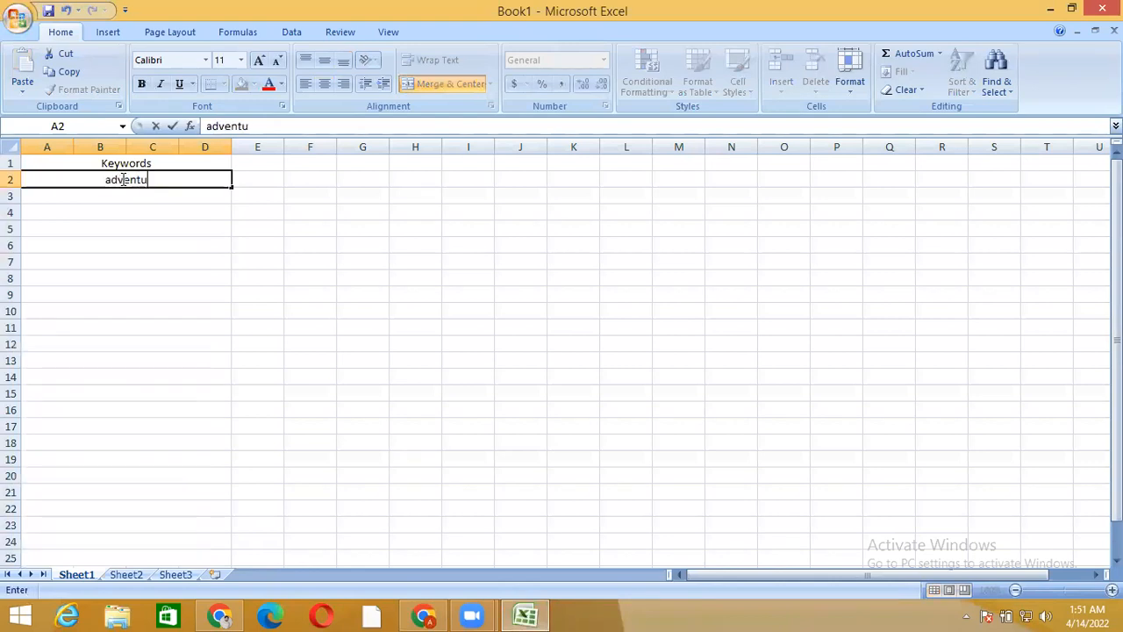
{"action": "type", "text": "re bi"}
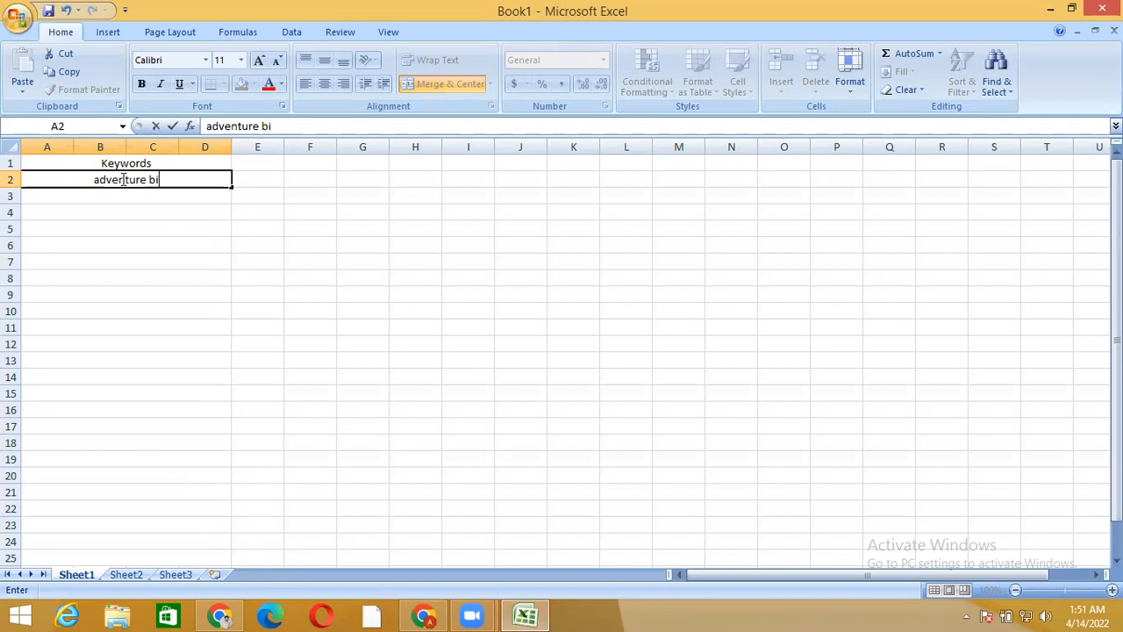
{"action": "type", "text": "ble"}
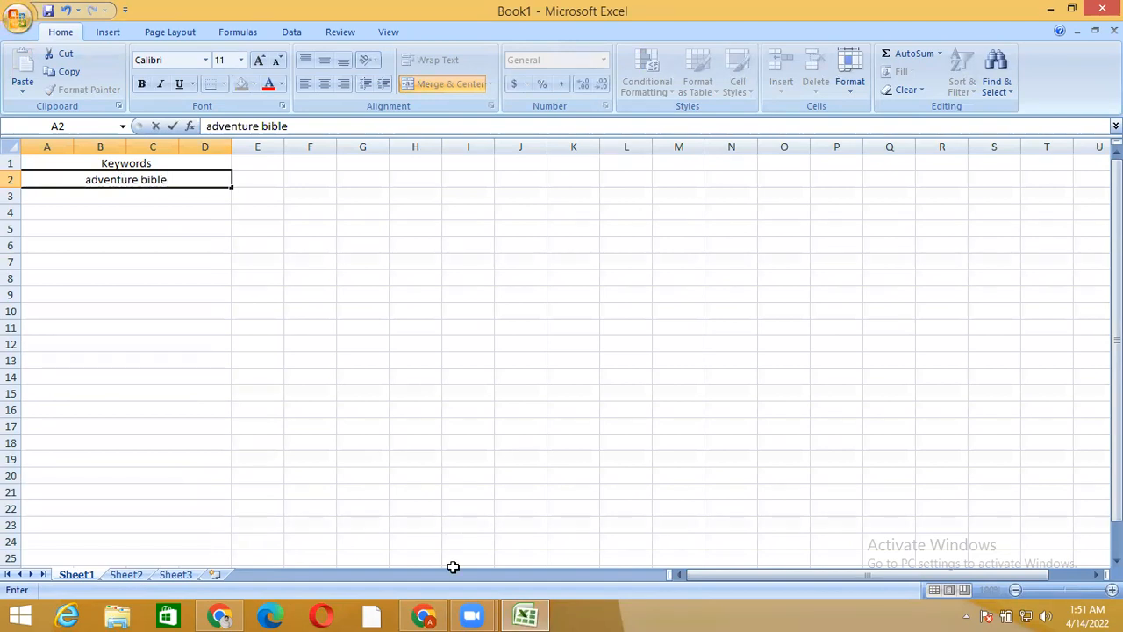
Place the Excel workbook in a smaller, resized window over the Amazon page, keeping the first column of keyword suggestions readable
{"action": "left_click", "coordinate": [424, 614]}
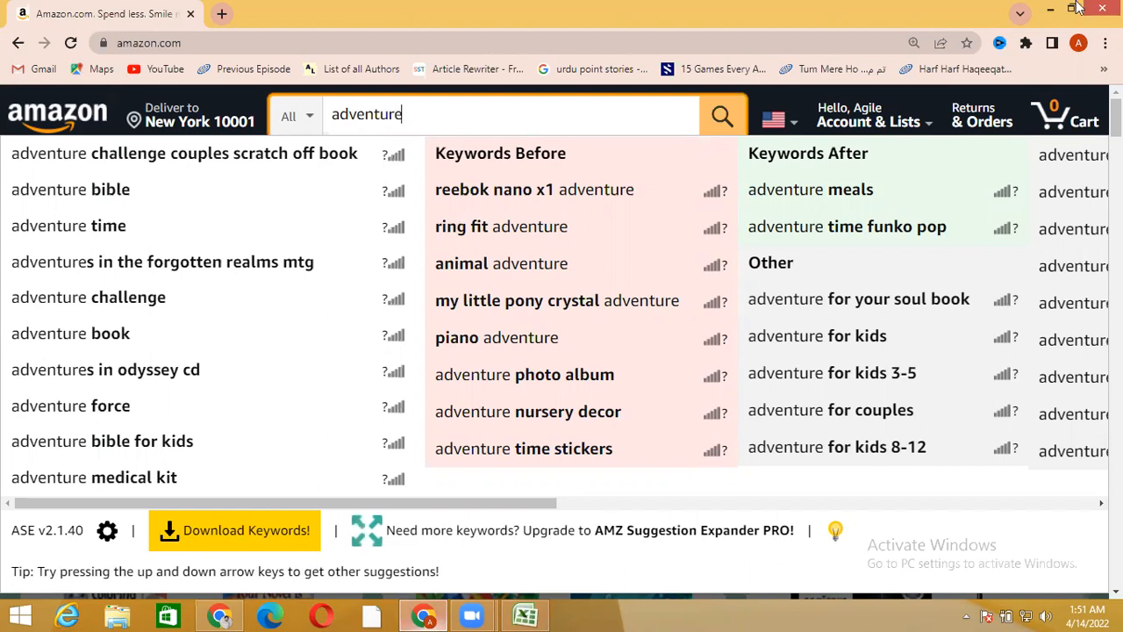
{"action": "key", "text": "alt+Tab"}
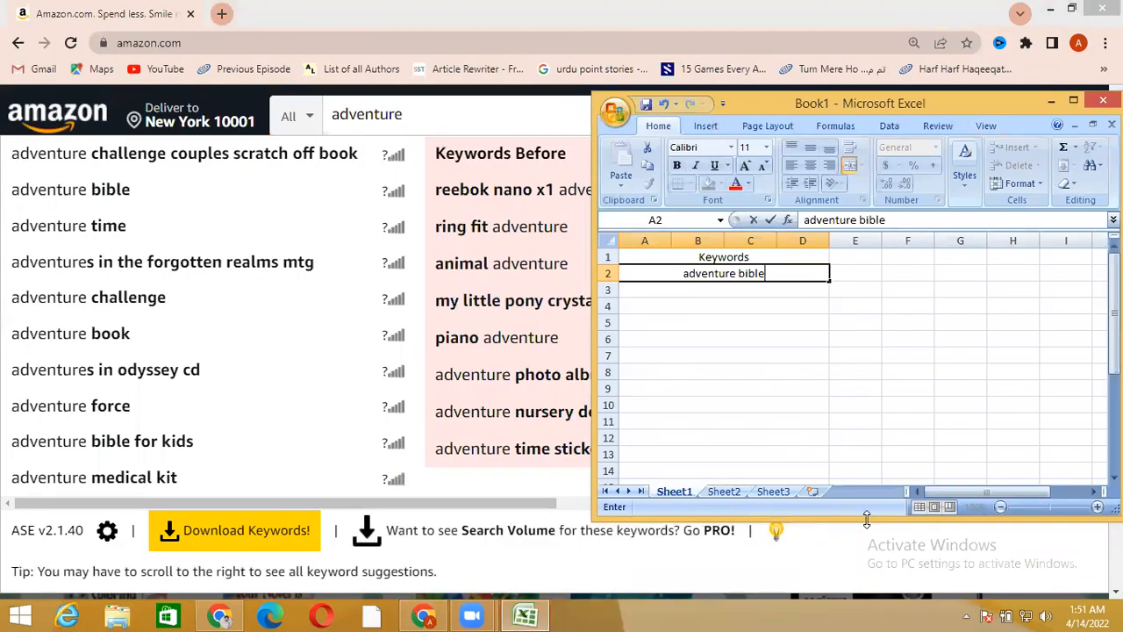
{"action": "left_click_drag", "start_coordinate": [867, 519], "coordinate": [865, 551]}
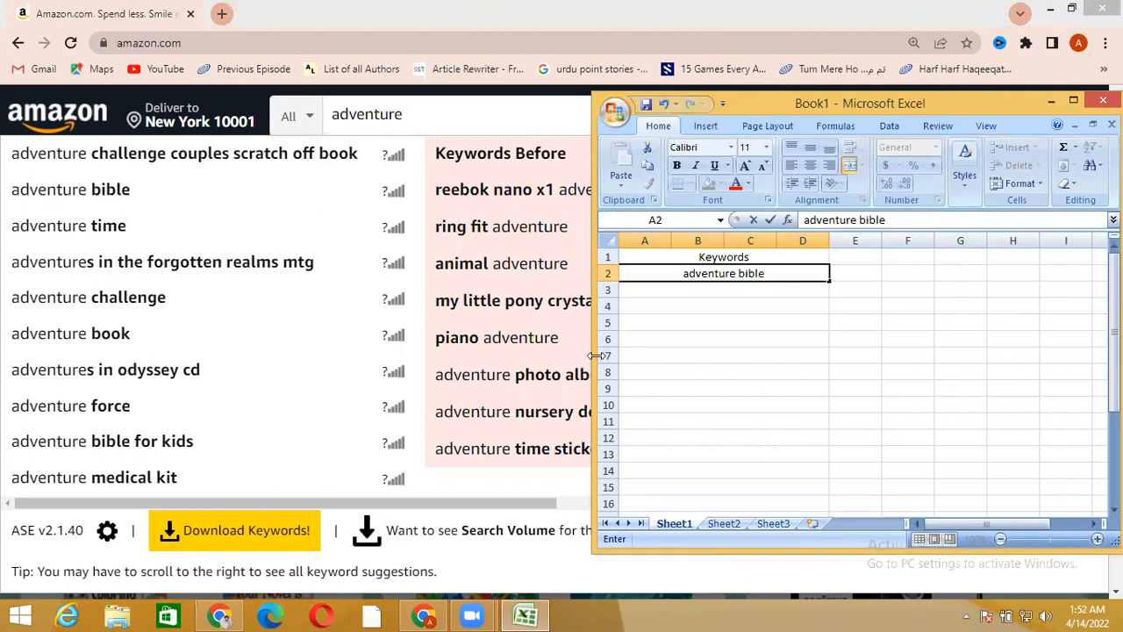
{"action": "left_click_drag", "start_coordinate": [596, 355], "coordinate": [548, 356]}
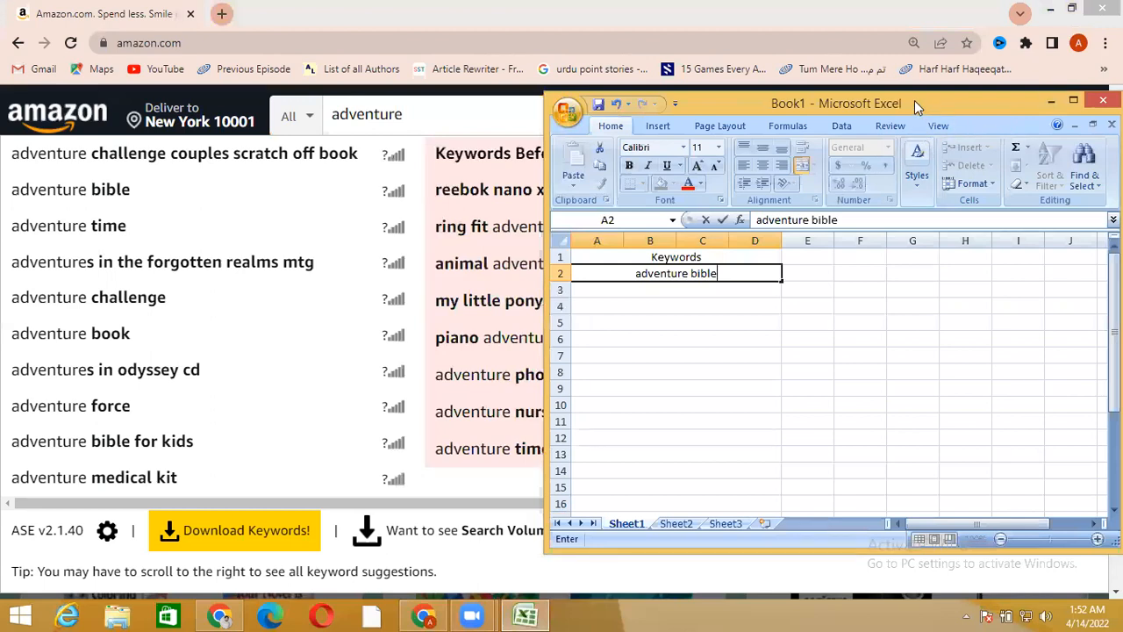
{"action": "left_click_drag", "start_coordinate": [914, 100], "coordinate": [791, 77]}
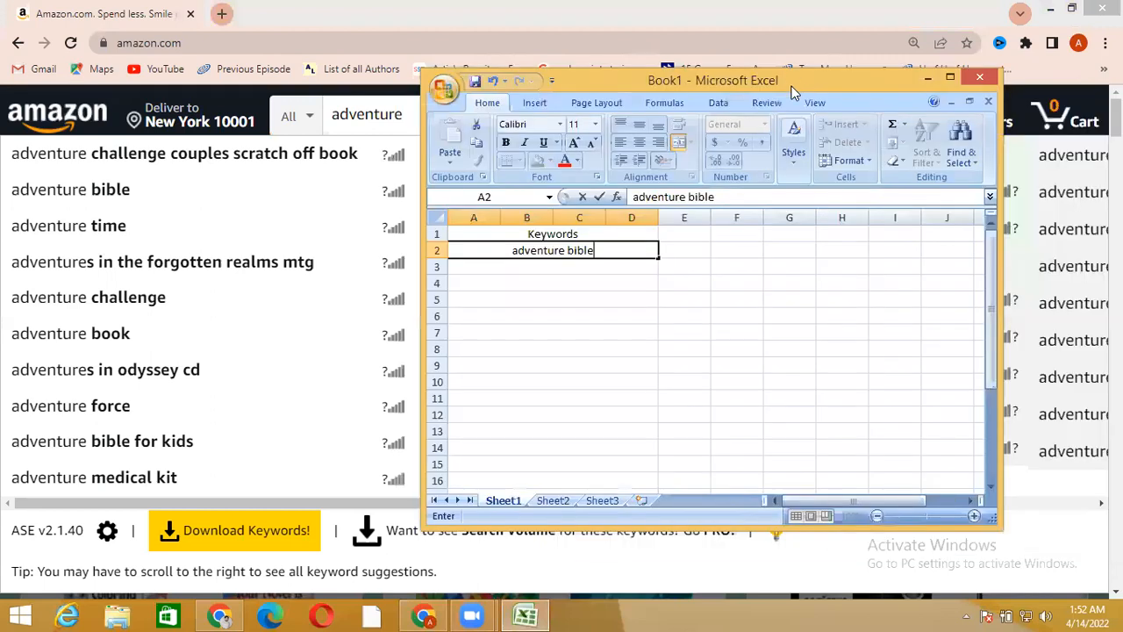
Enter adventure time as the second keyword in the merged cell A3
{"action": "left_click", "coordinate": [579, 268]}
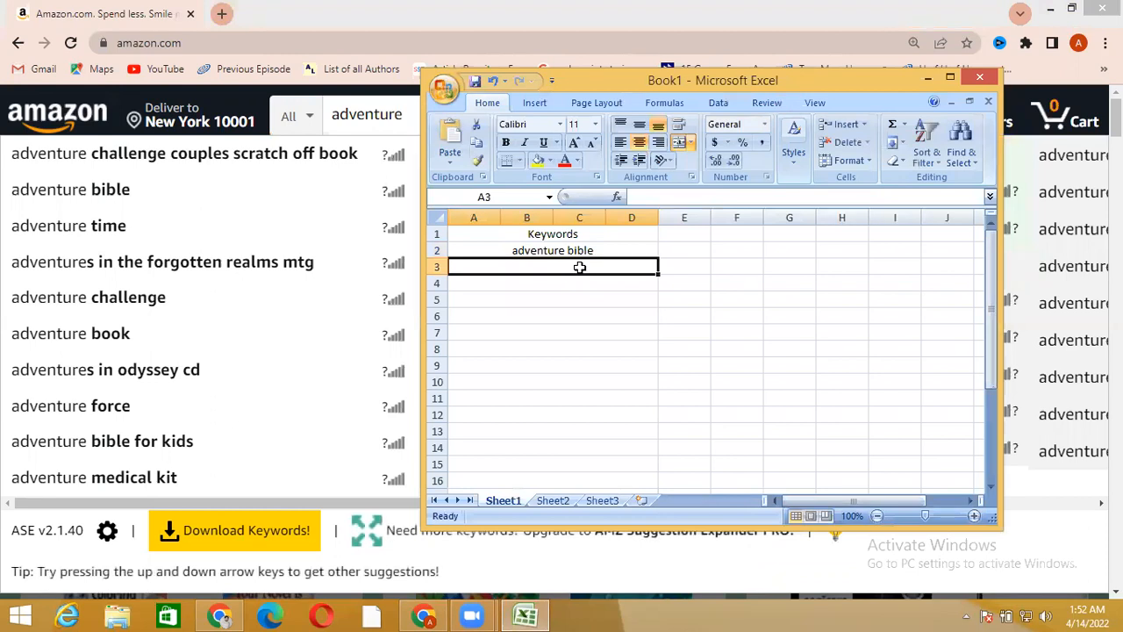
{"action": "type", "text": "adventur"}
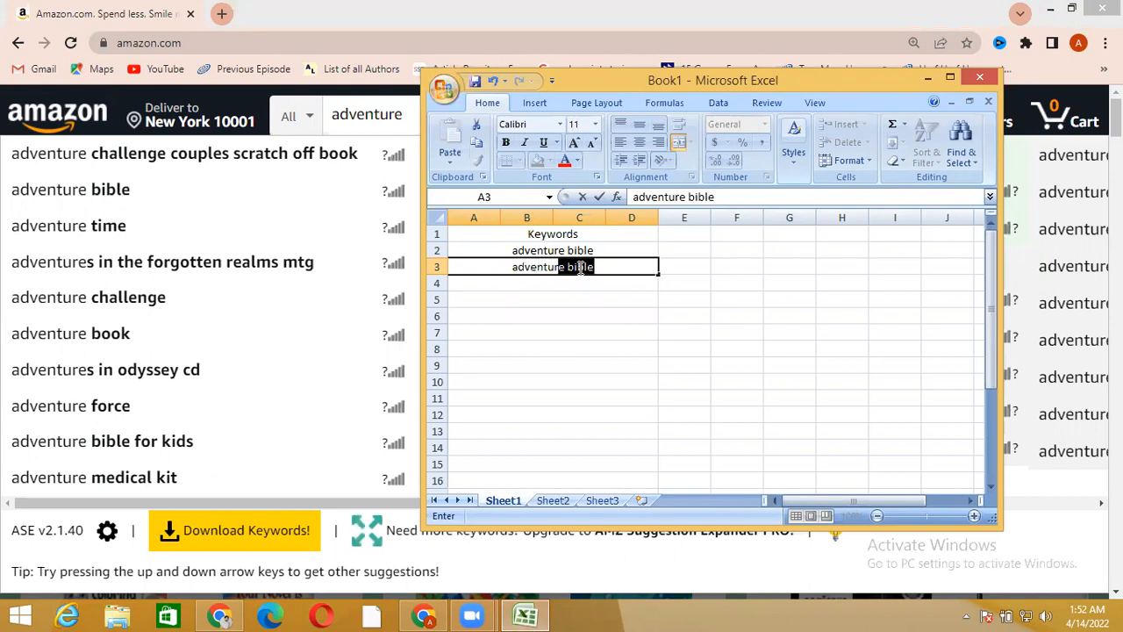
{"action": "type", "text": "e time"}
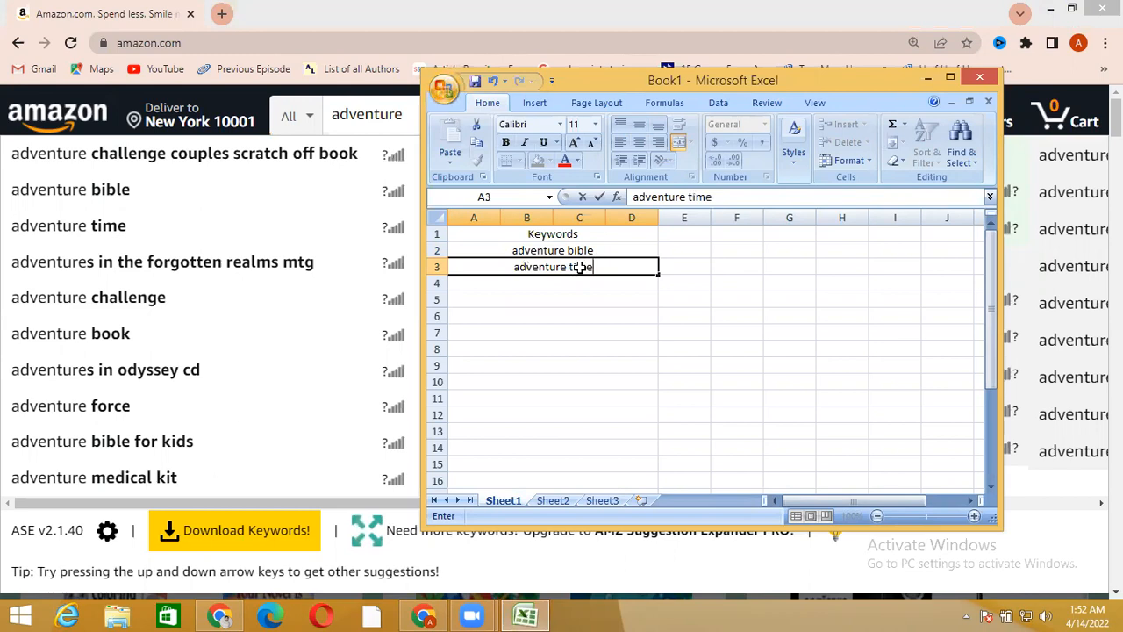
{"action": "key", "text": "Return"}
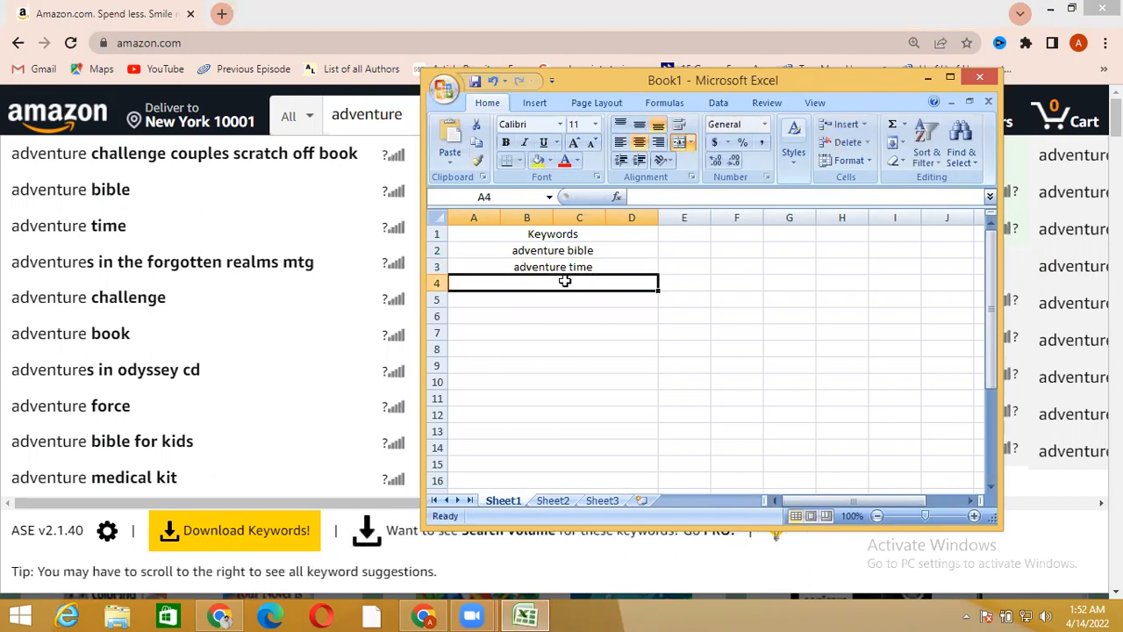
Enter adventure in the forgotten realms mtg as the third keyword in the merged cell A4
{"action": "type", "text": "adventure"}
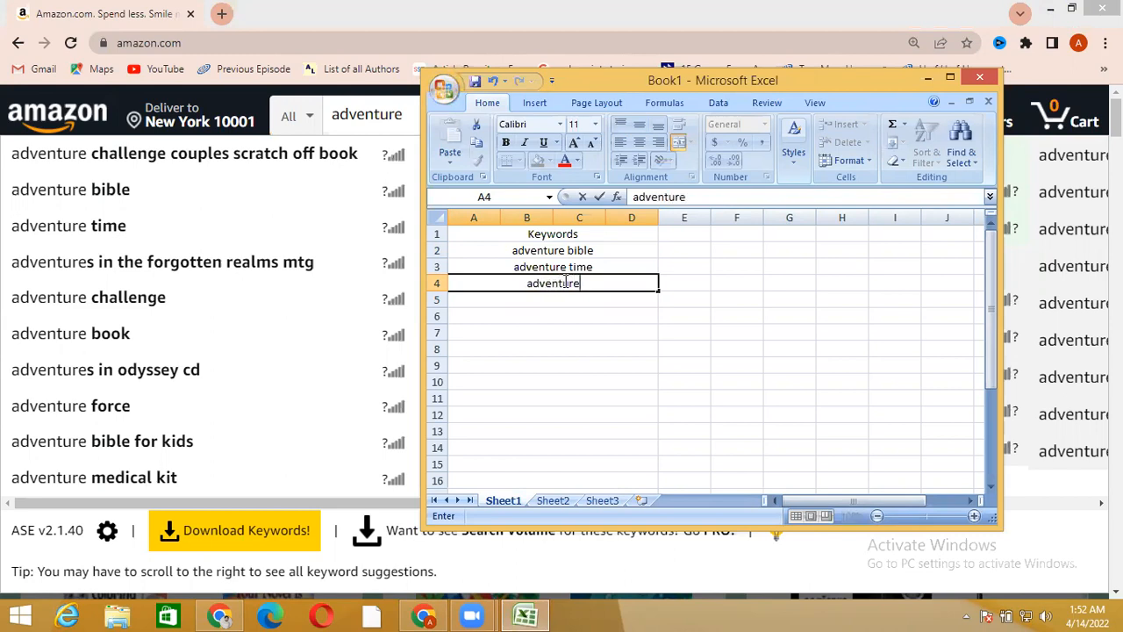
{"action": "type", "text": " i"}
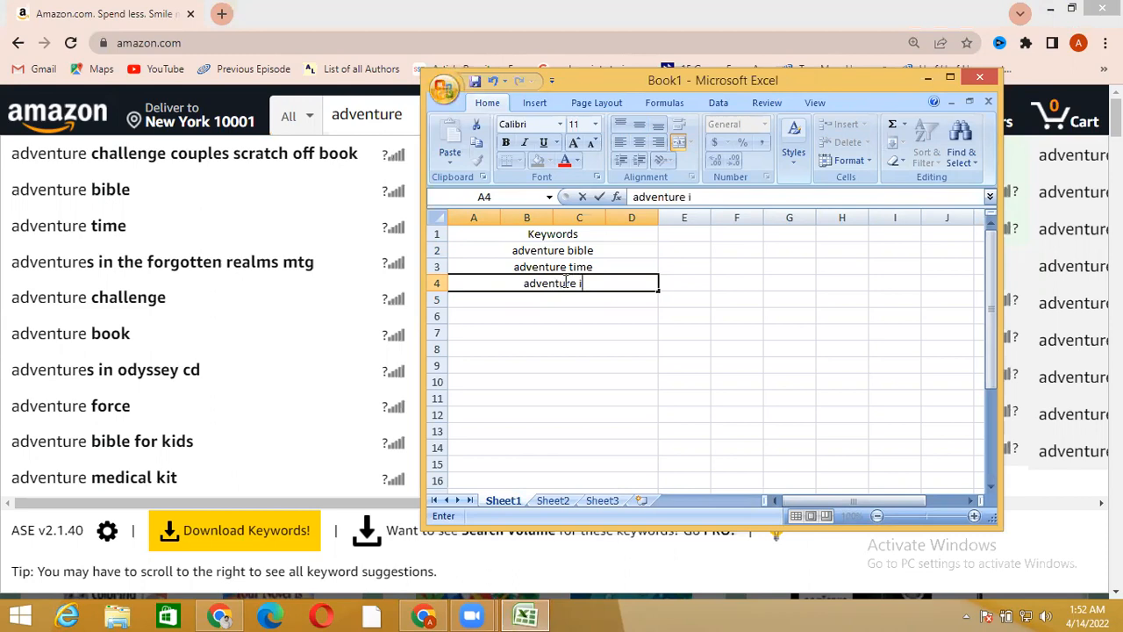
{"action": "type", "text": "n the"}
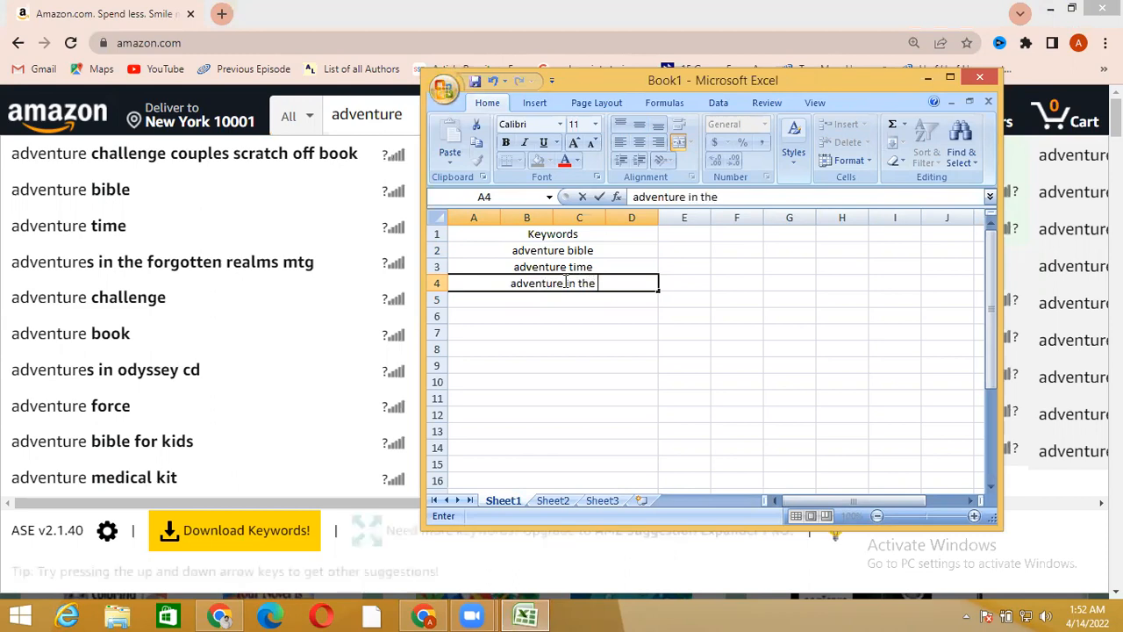
{"action": "type", "text": " forgoot"}
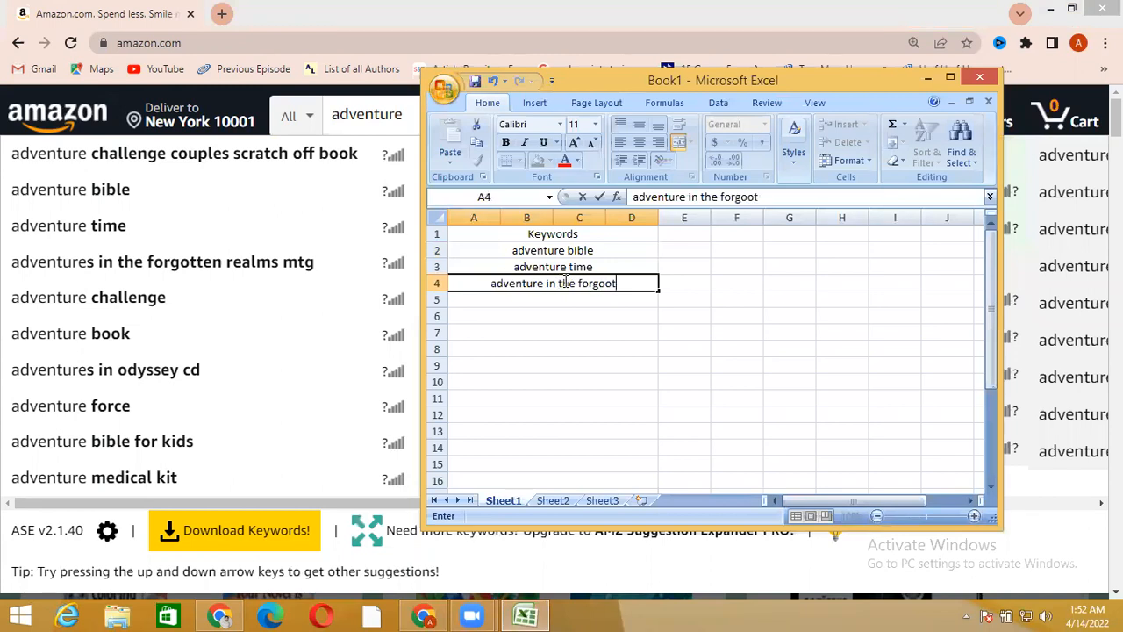
{"action": "key", "text": "BackSpace"}
{"action": "key", "text": "BackSpace"}
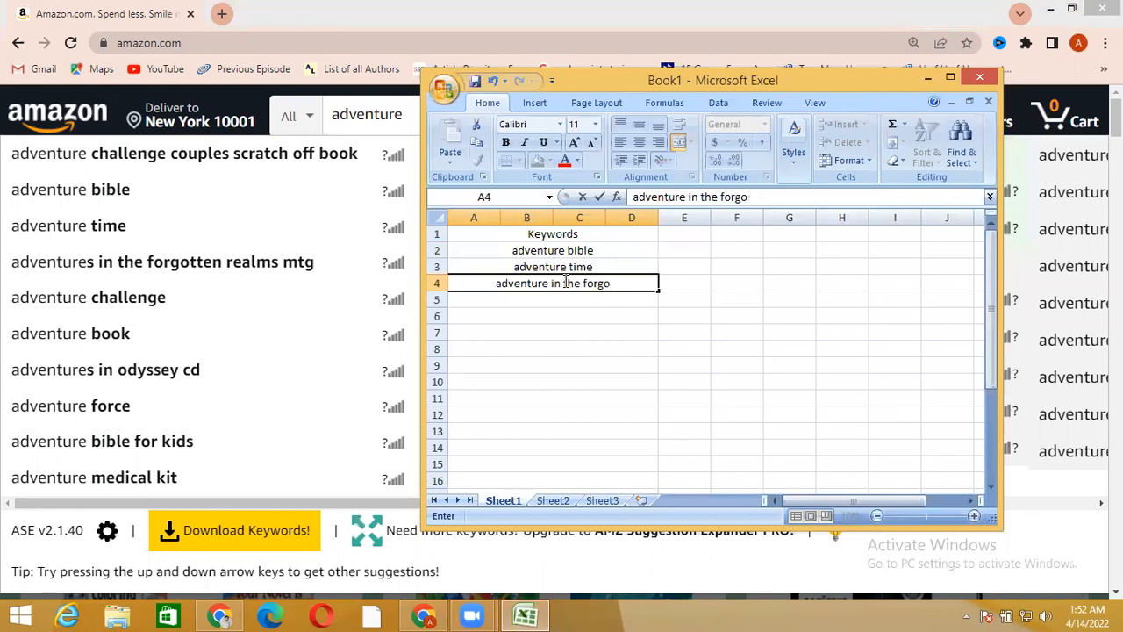
{"action": "type", "text": "tte"}
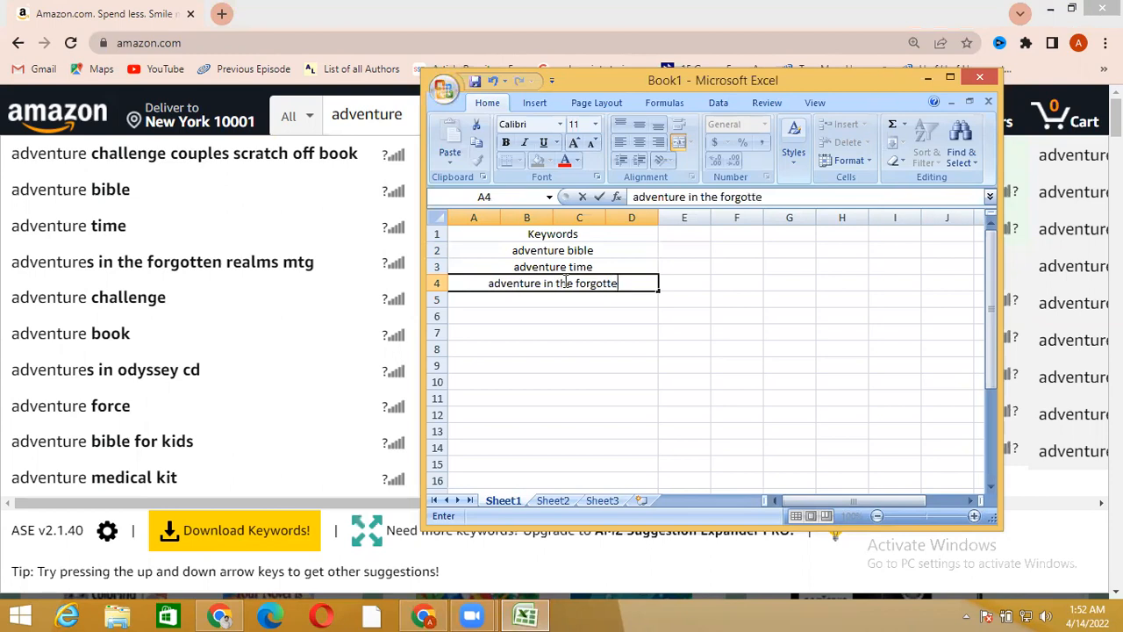
{"action": "type", "text": "n realms mtg"}
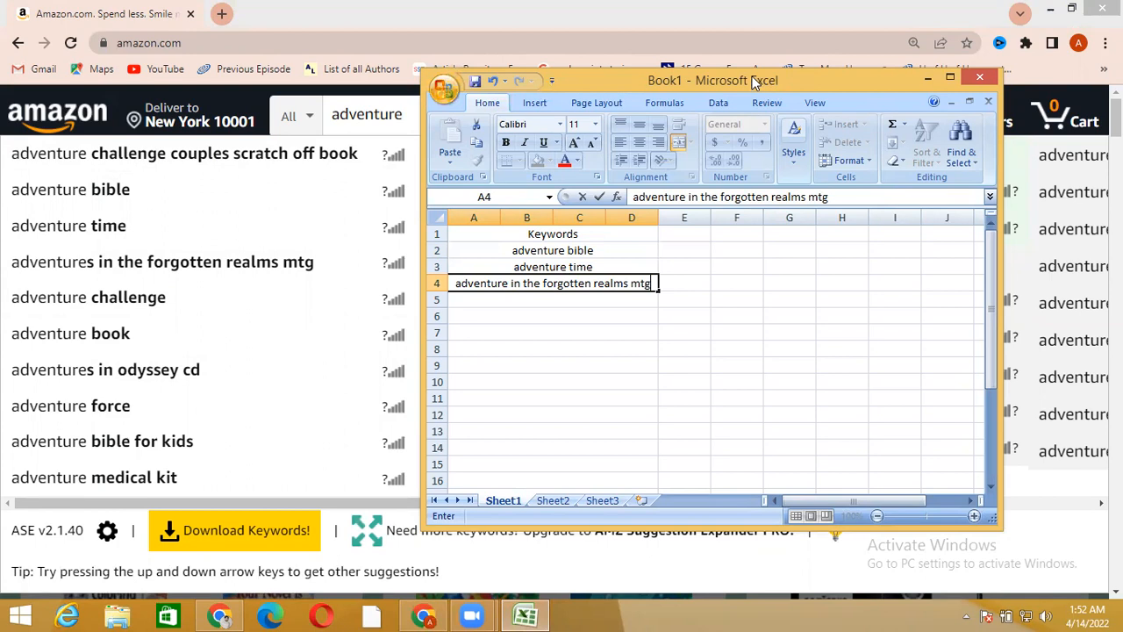
Move the Excel window over the first suggestion column, narrow it to uncover the Keywords Before column, and minimize it
{"action": "left_click_drag", "start_coordinate": [754, 81], "coordinate": [361, 70]}
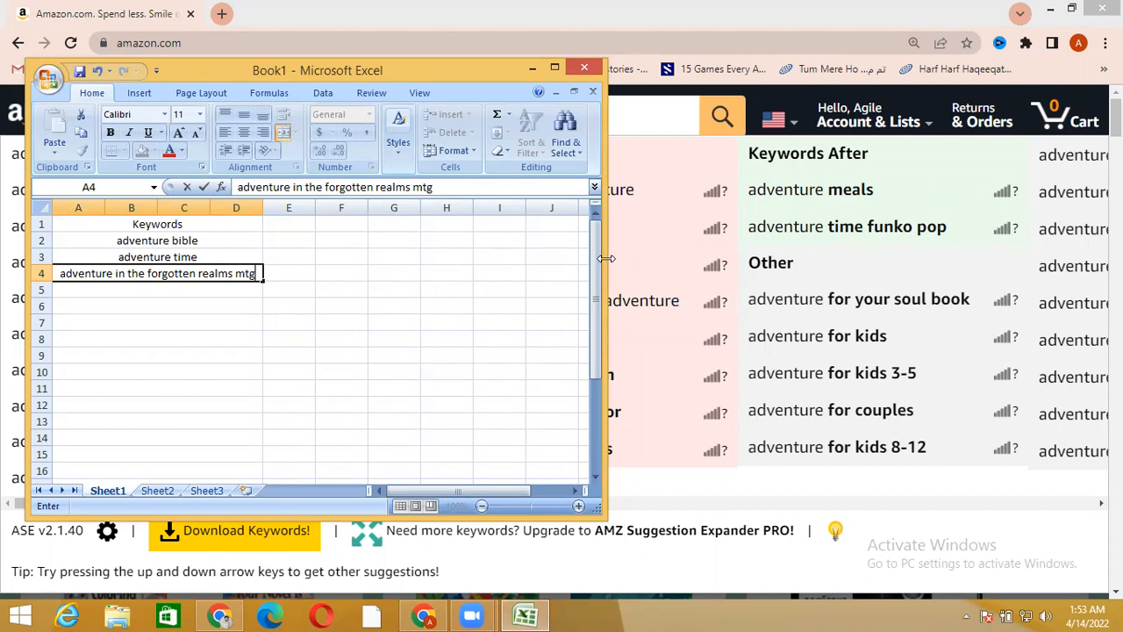
{"action": "left_click_drag", "start_coordinate": [605, 258], "coordinate": [424, 251]}
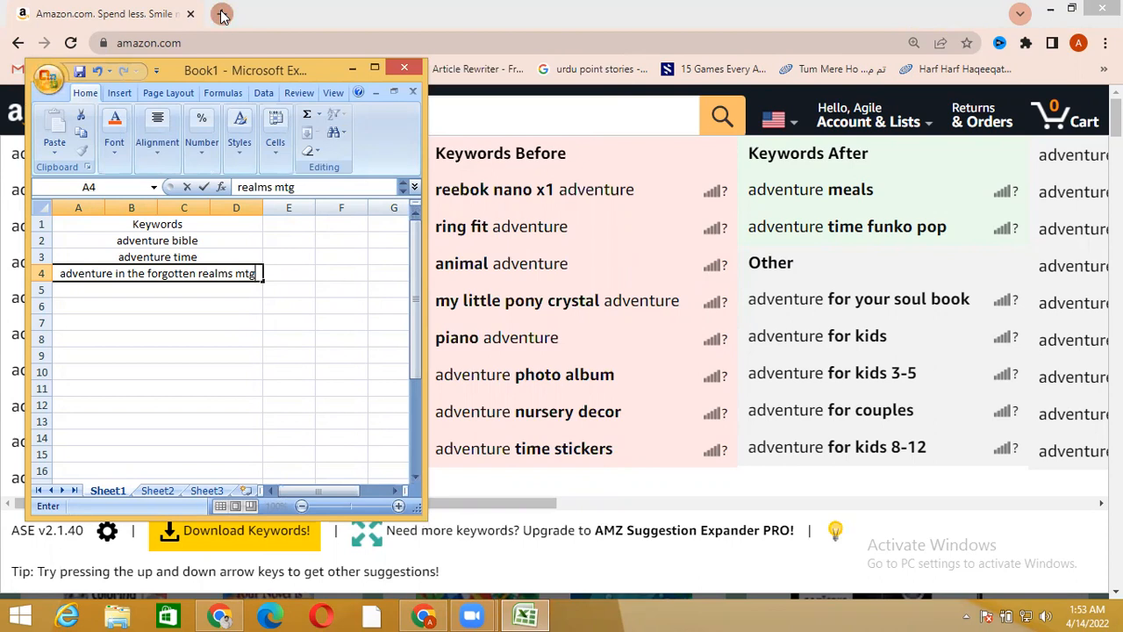
{"action": "left_click", "coordinate": [350, 68]}
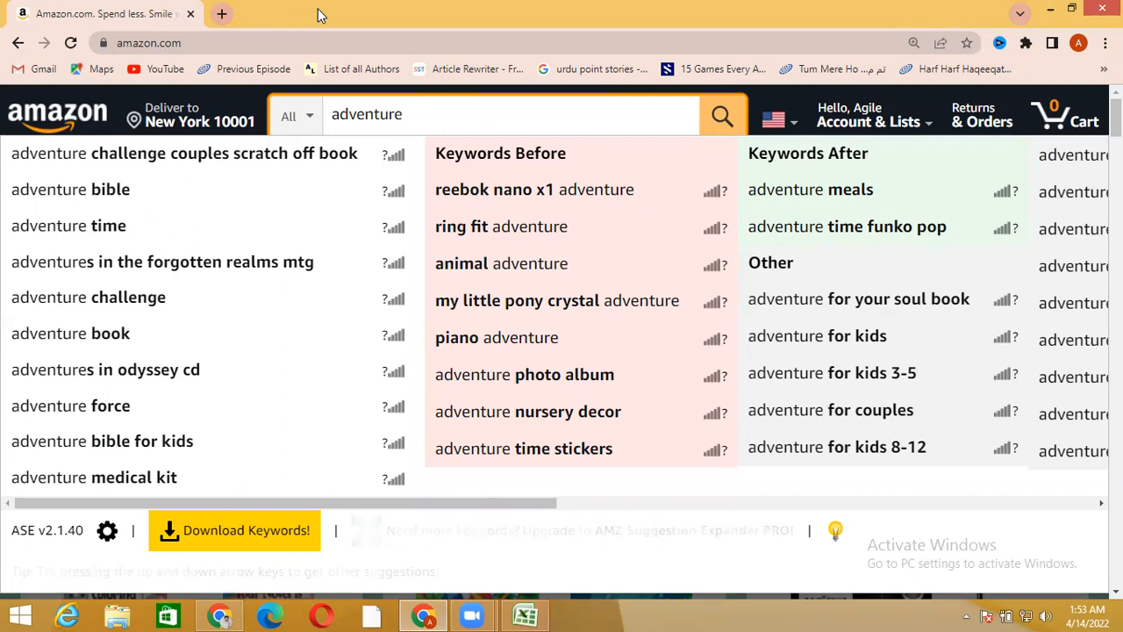
Search Google for image to text converter online in a new tab and open Prepostseo's Image to Text Converter
{"action": "left_click", "coordinate": [221, 14]}
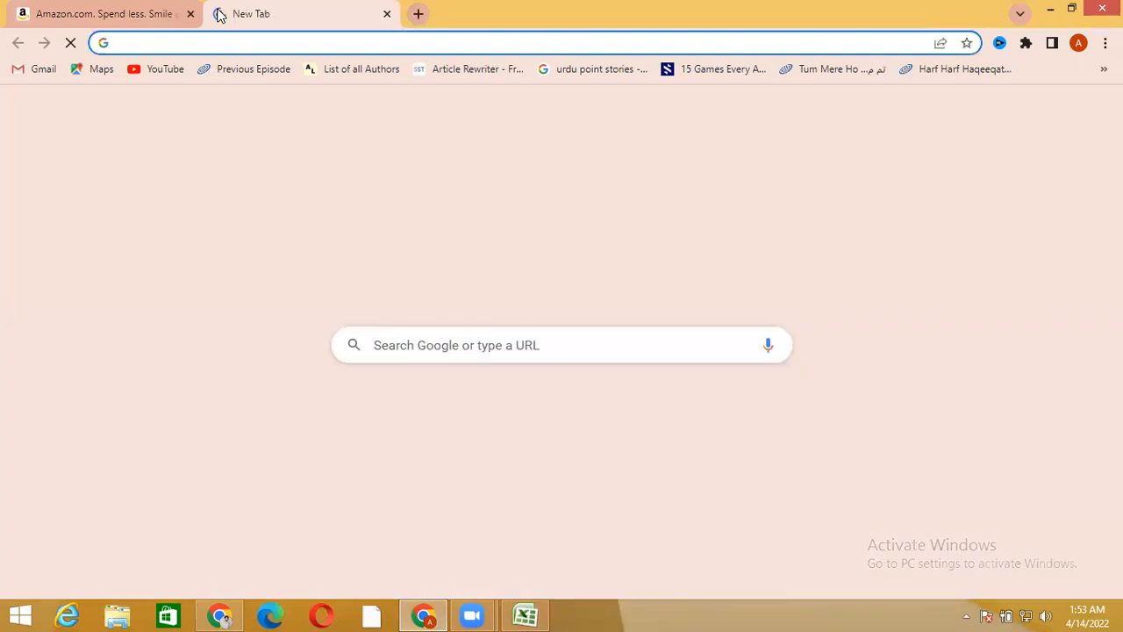
{"action": "type", "text": "ima"}
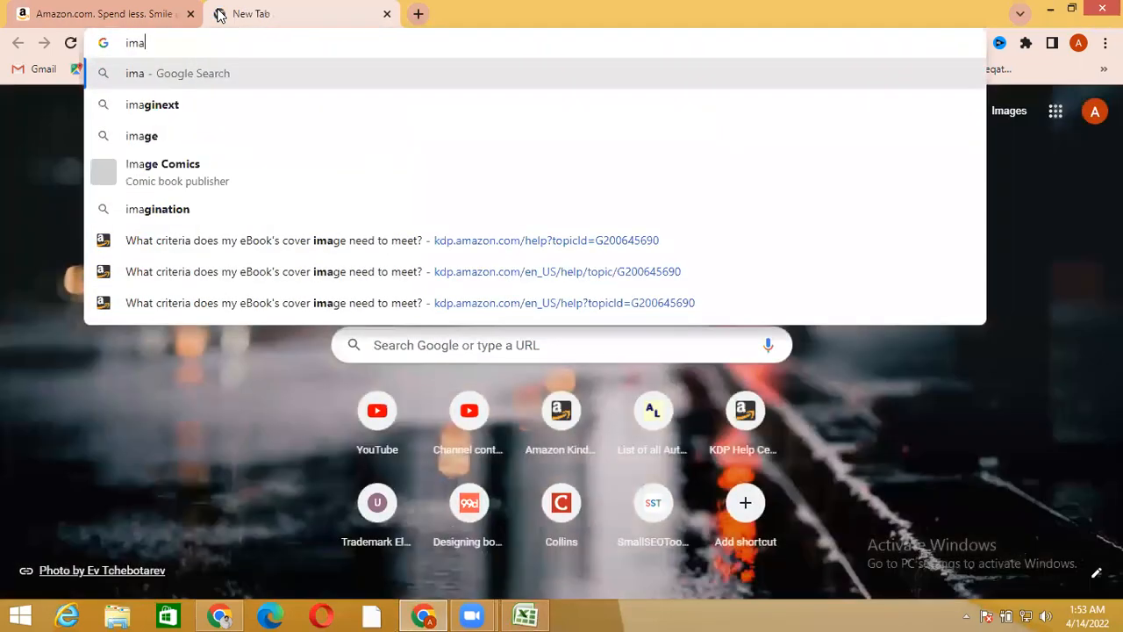
{"action": "type", "text": "ge t"}
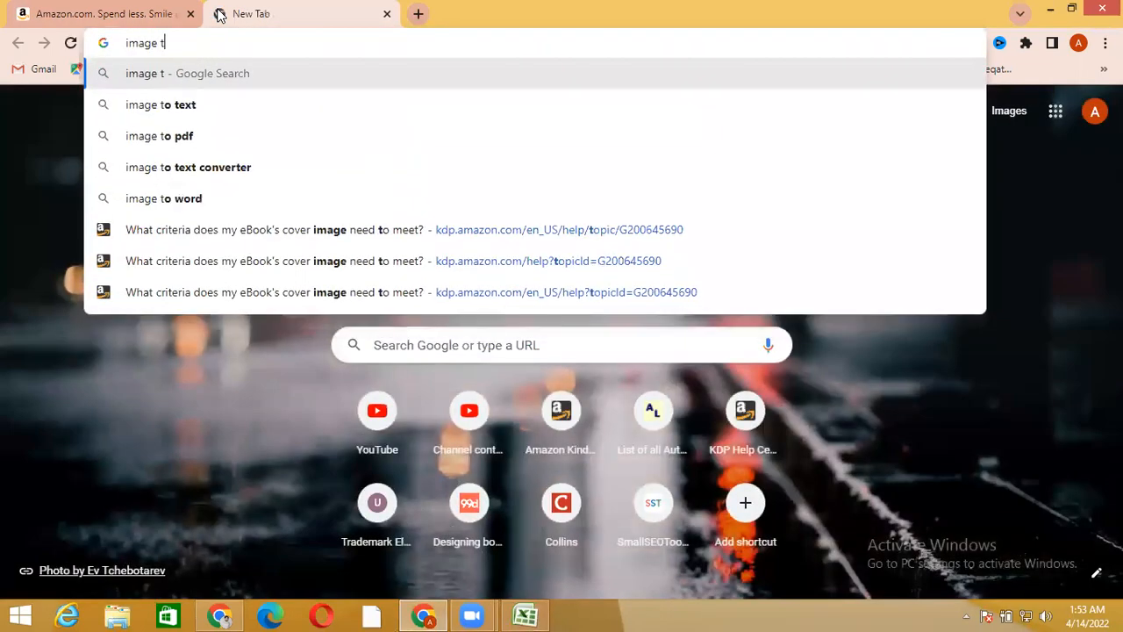
{"action": "type", "text": "o text"}
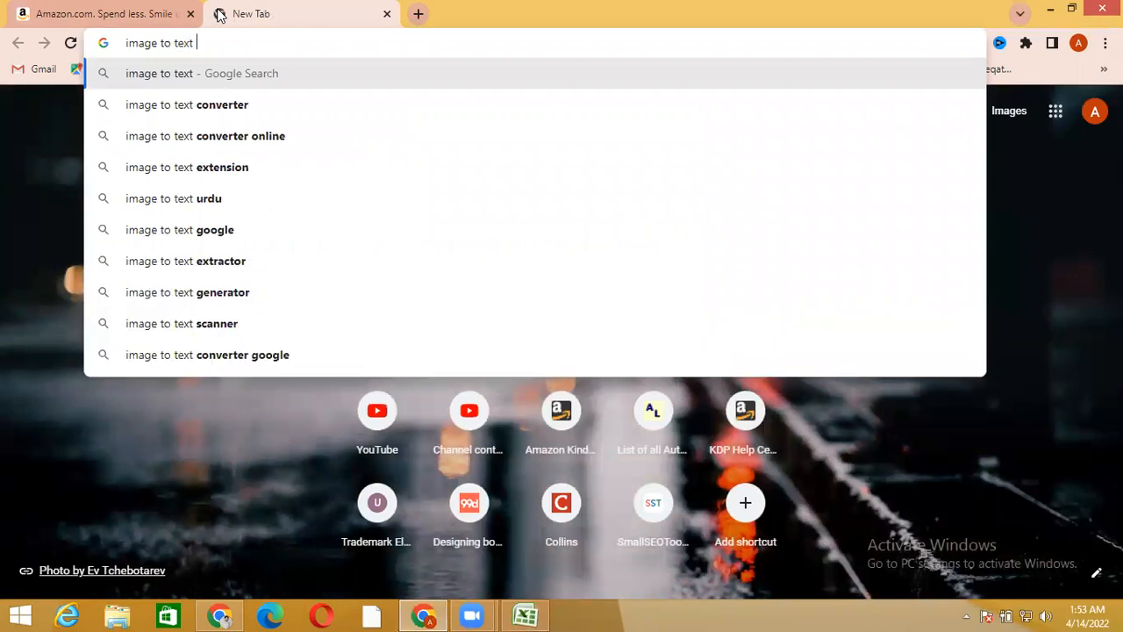
{"action": "left_click", "coordinate": [243, 138]}
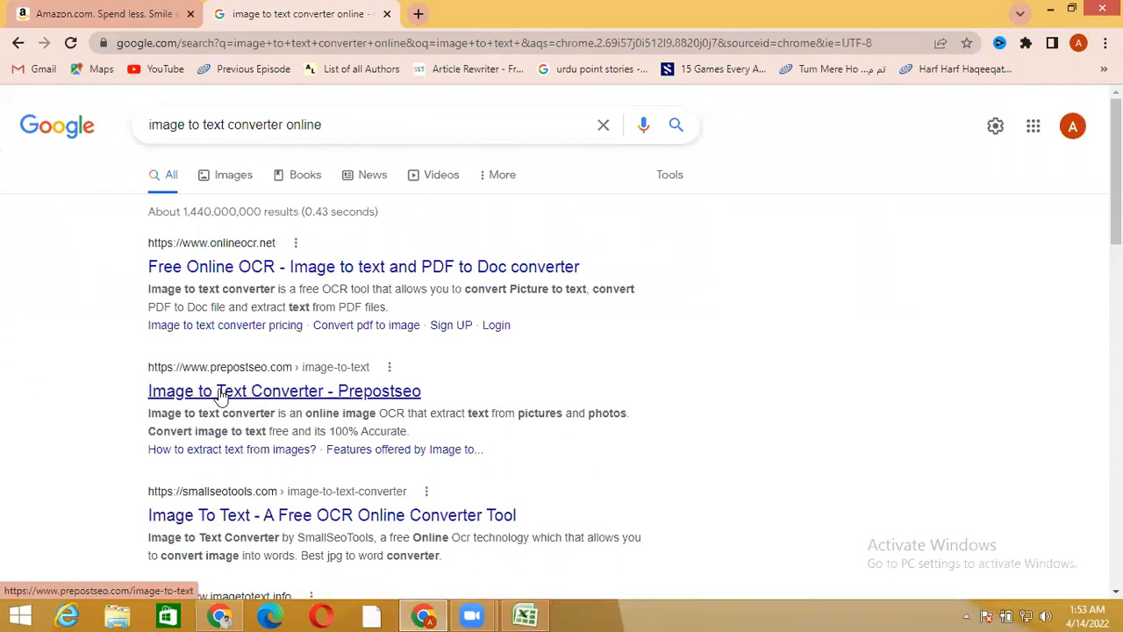
{"action": "left_click", "coordinate": [260, 396]}
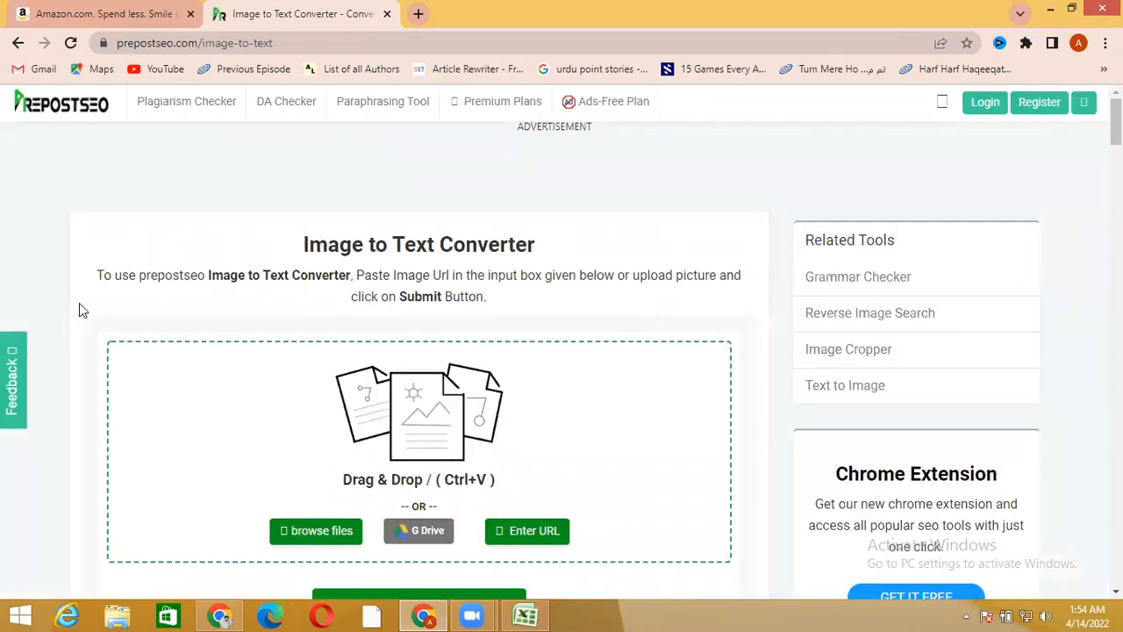
Upload Screenshot (38) from the Screenshots folder in Pictures to the converter and dismiss the site's notification request
{"action": "scroll", "coordinate": [79, 303], "scroll_direction": "down", "scroll_amount": 2}
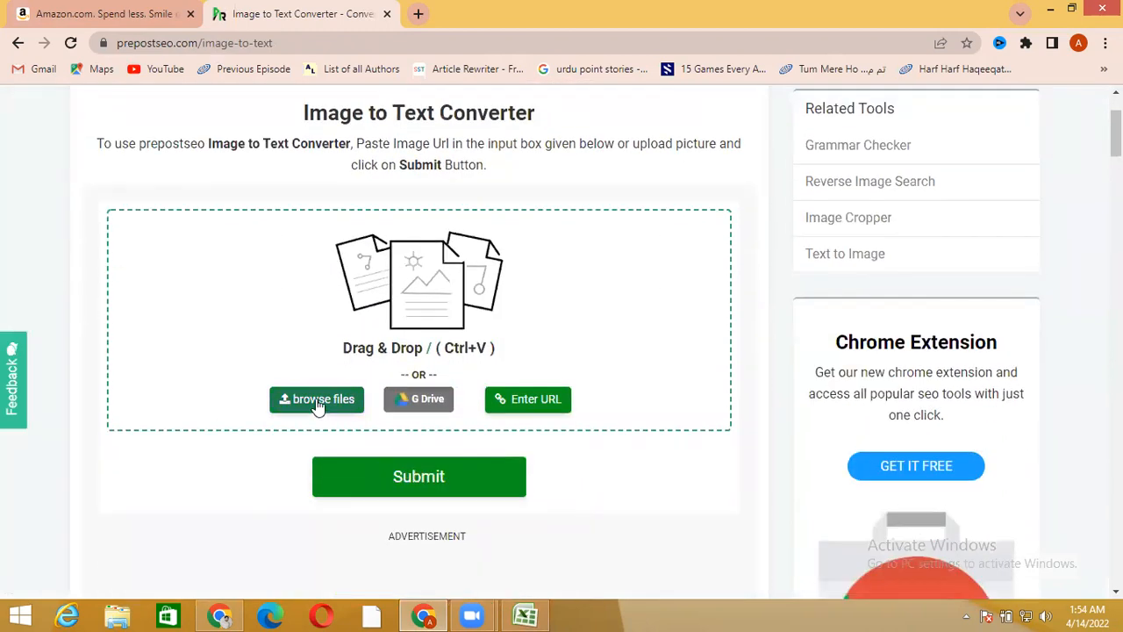
{"action": "left_click", "coordinate": [316, 398]}
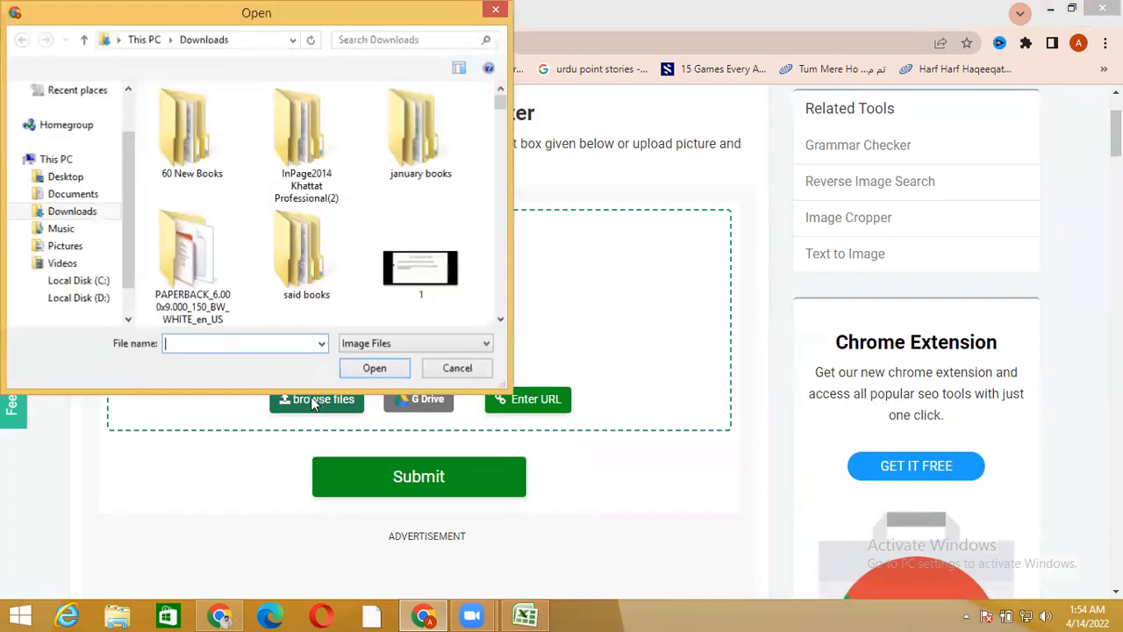
{"action": "left_click", "coordinate": [66, 246]}
{"action": "left_click", "coordinate": [275, 150]}
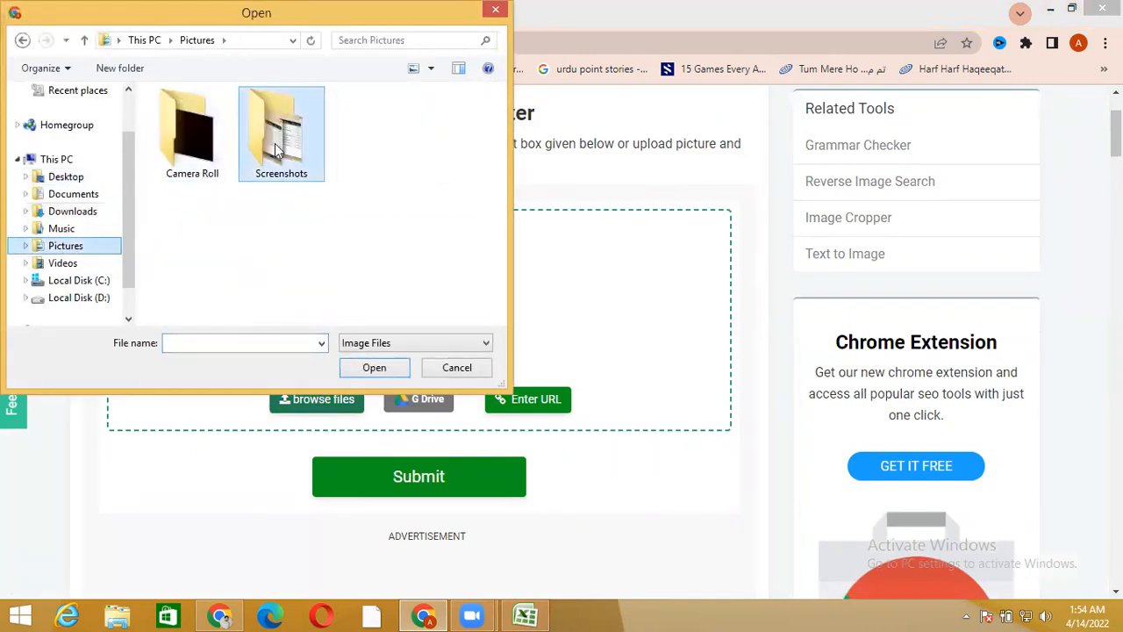
{"action": "double_click", "coordinate": [275, 150]}
{"action": "left_click_drag", "start_coordinate": [503, 122], "coordinate": [502, 318]}
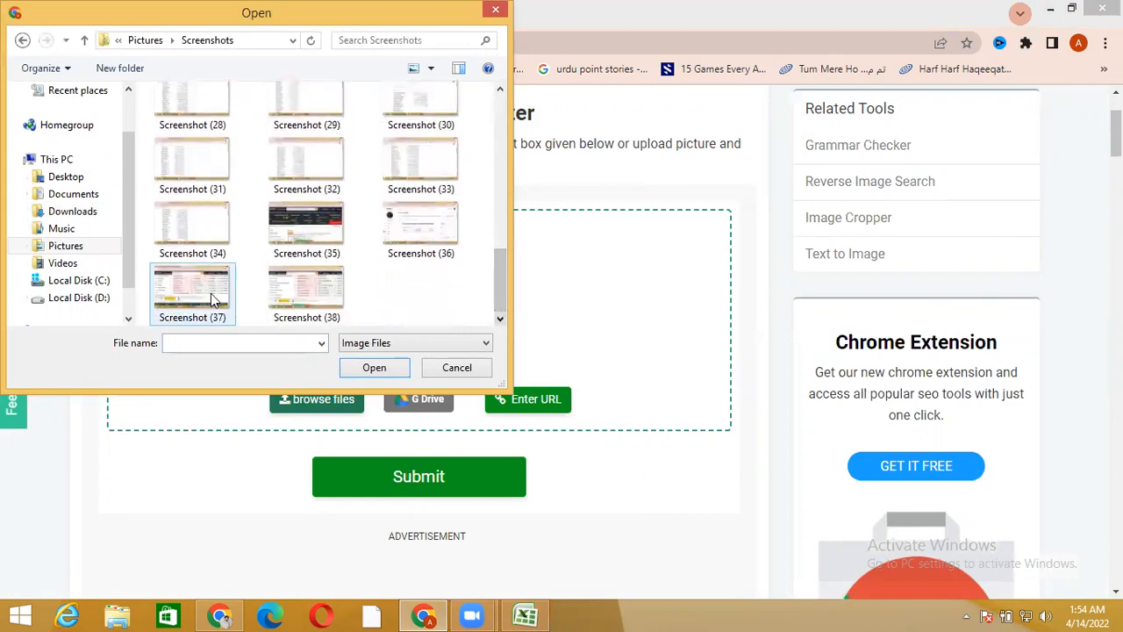
{"action": "double_click", "coordinate": [293, 301]}
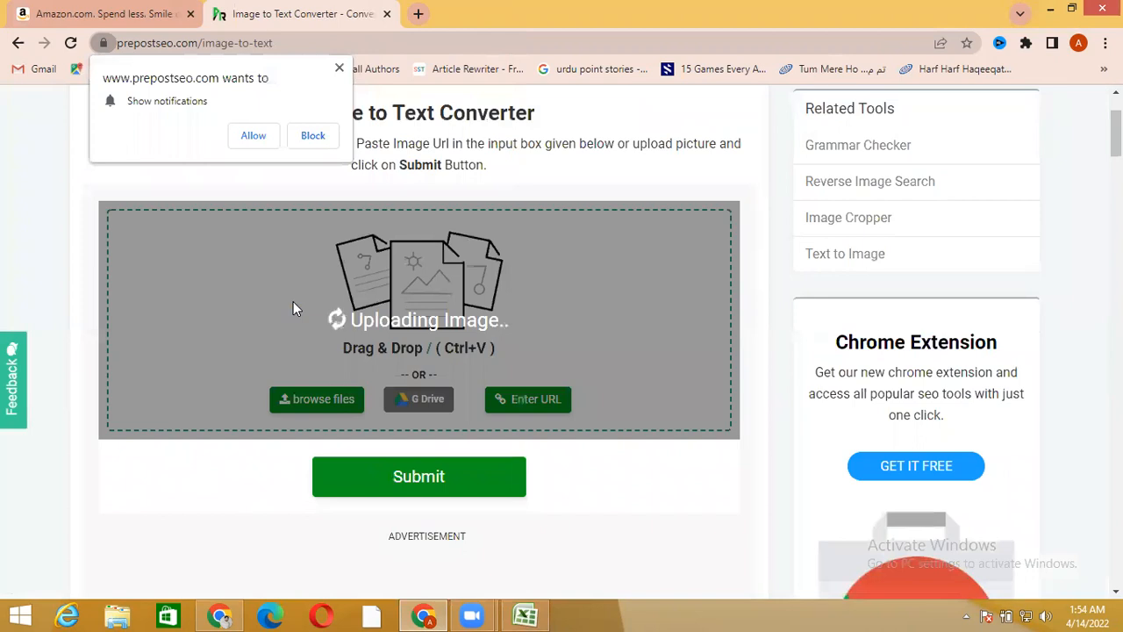
{"action": "left_click", "coordinate": [339, 70]}
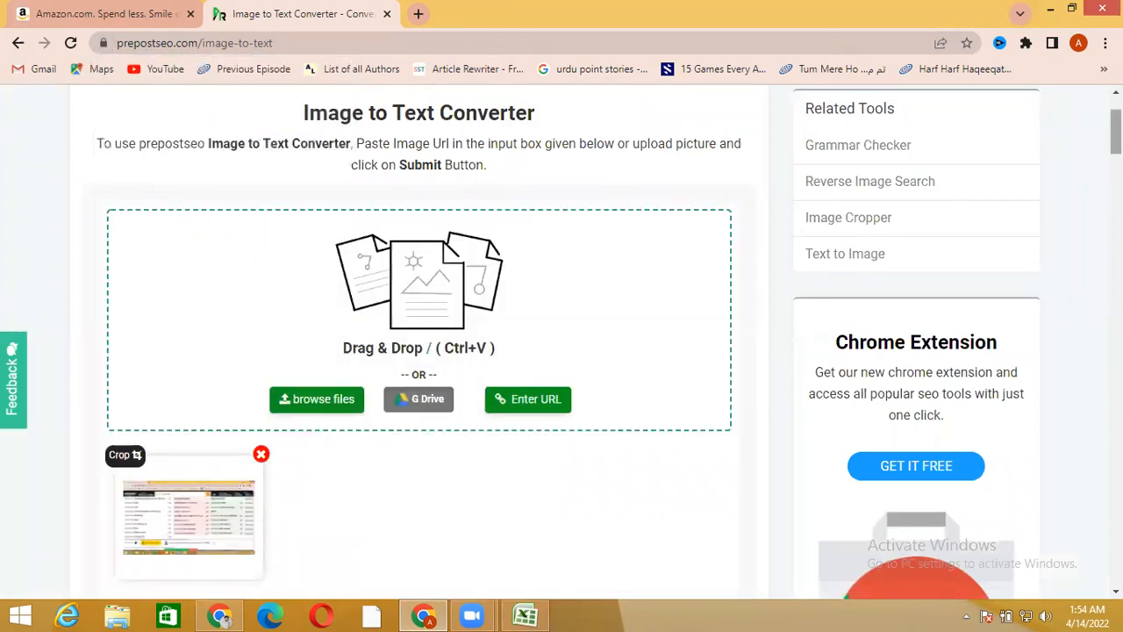
Crop the uploaded screenshot to the adventure suggestion list plus the Keywords Before and Keywords After columns, excluding the Amazon header and footer
{"action": "scroll", "coordinate": [561, 343], "scroll_direction": "down", "scroll_amount": 2}
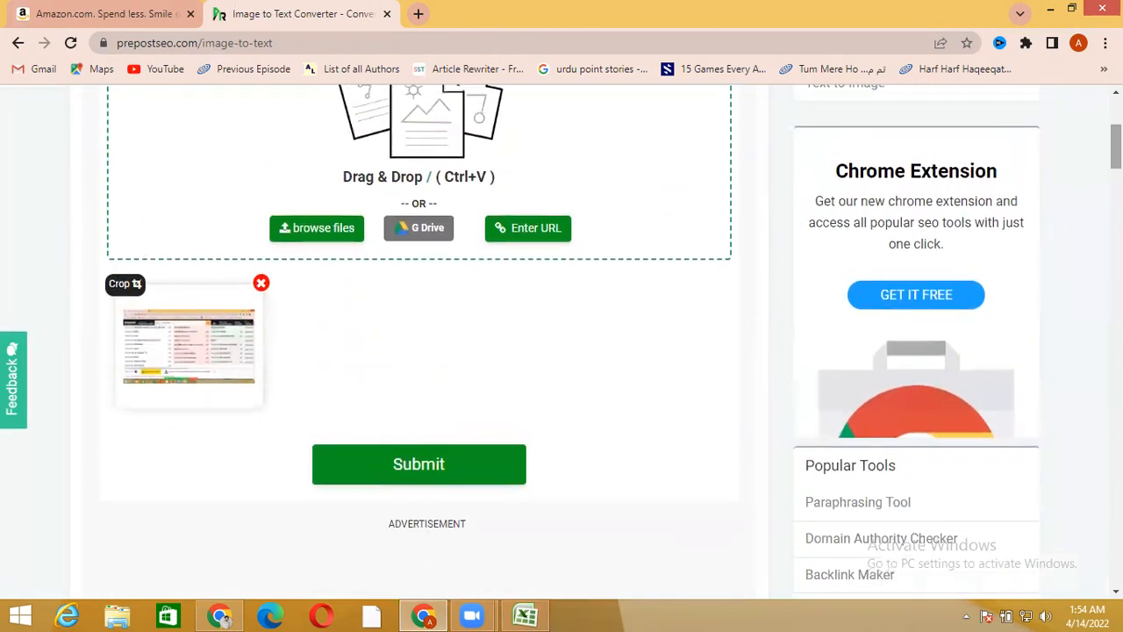
{"action": "left_click", "coordinate": [123, 284]}
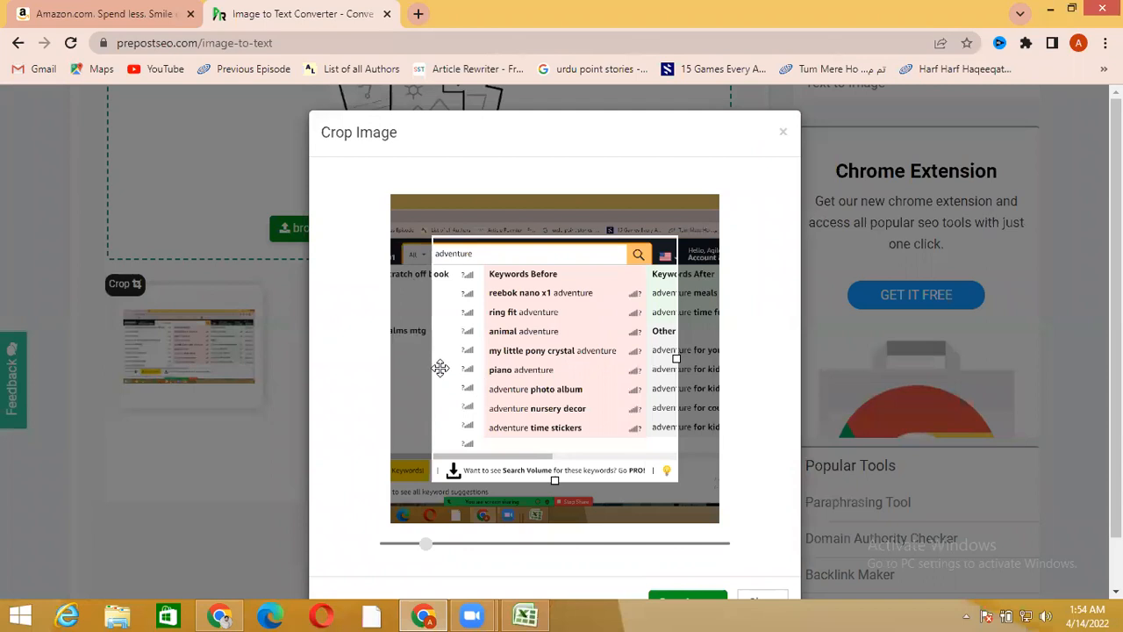
{"action": "left_click_drag", "start_coordinate": [501, 368], "coordinate": [677, 365]}
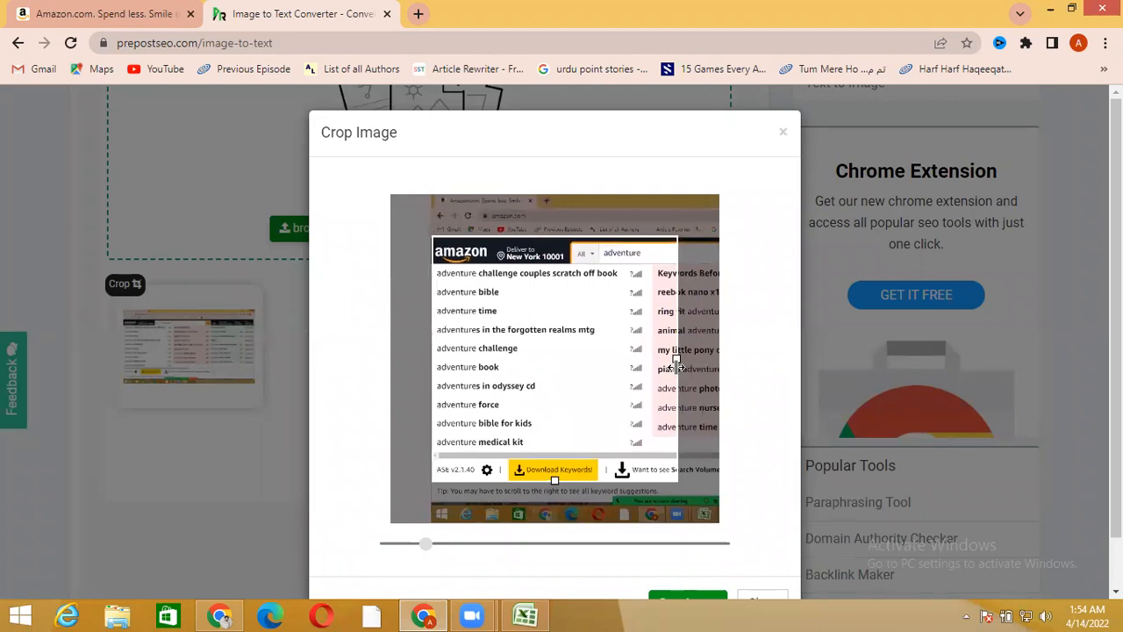
{"action": "left_click_drag", "start_coordinate": [558, 481], "coordinate": [556, 451]}
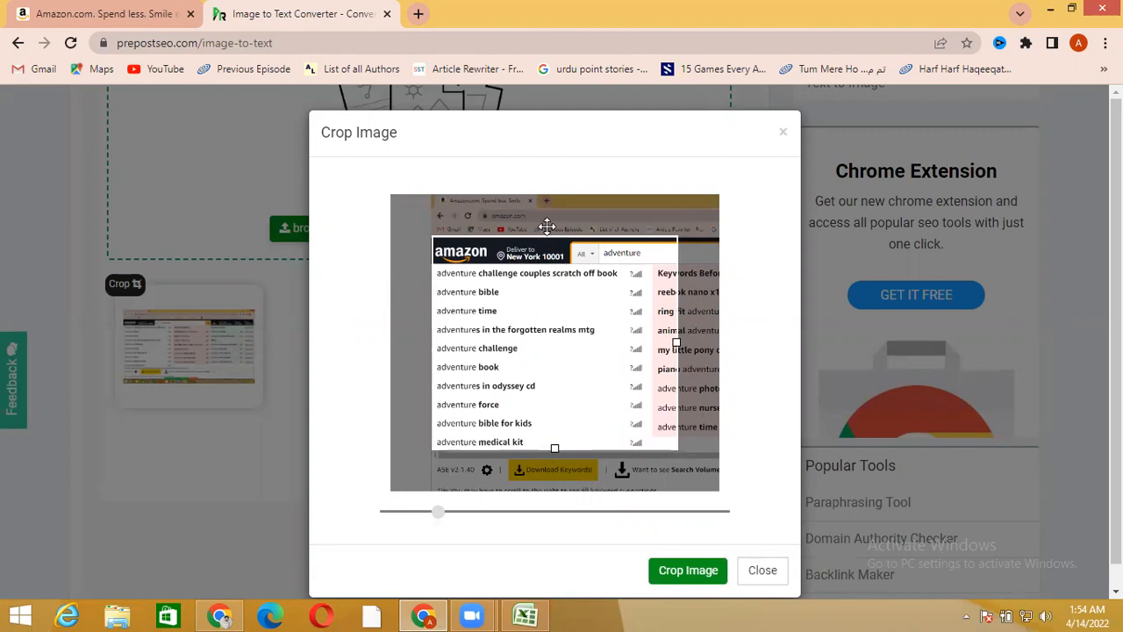
{"action": "left_click_drag", "start_coordinate": [555, 313], "coordinate": [555, 285]}
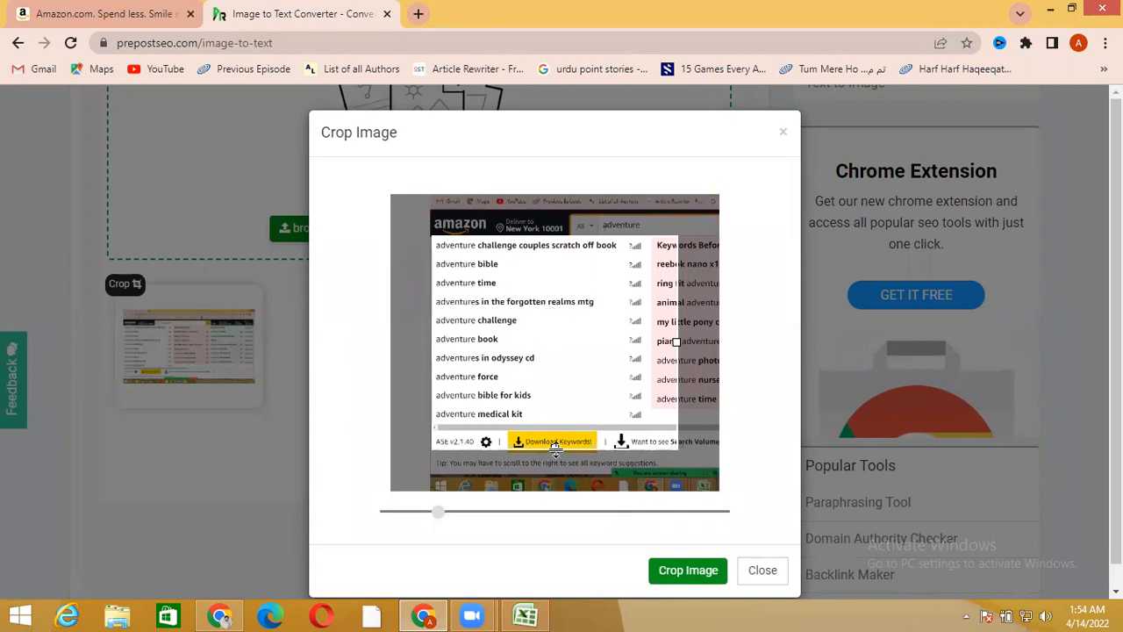
{"action": "left_click_drag", "start_coordinate": [555, 449], "coordinate": [557, 424]}
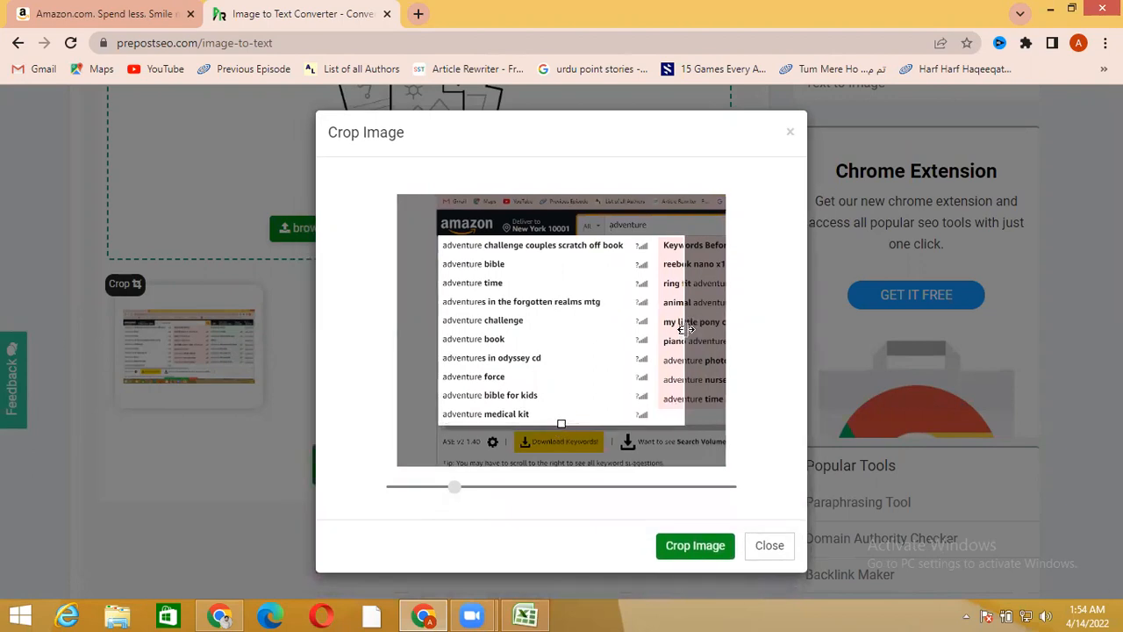
{"action": "left_click_drag", "start_coordinate": [686, 326], "coordinate": [954, 330]}
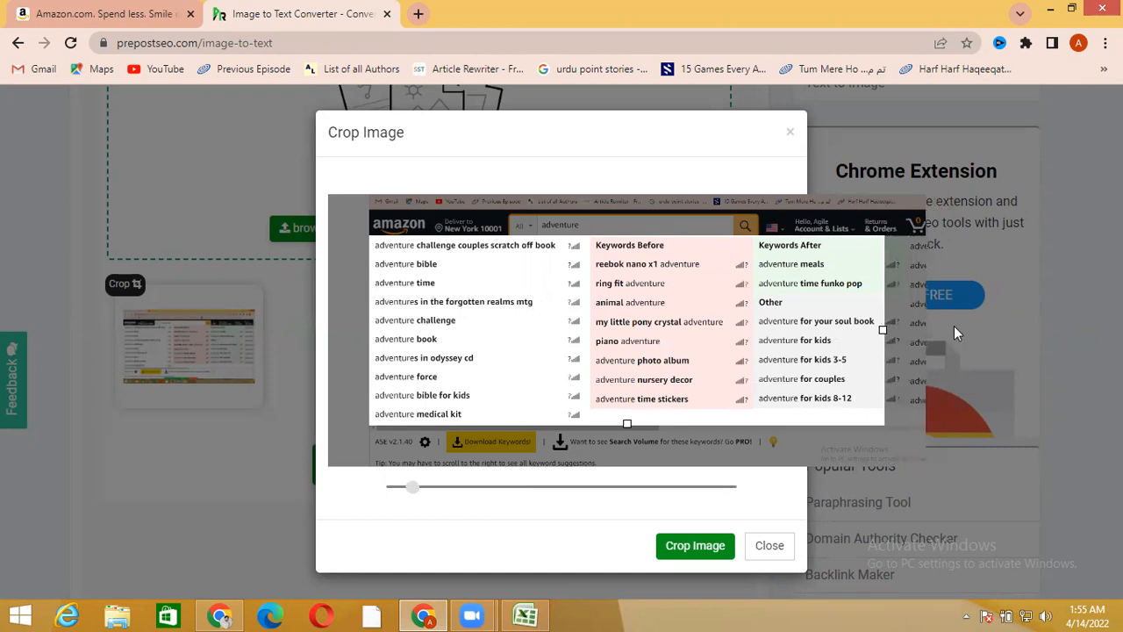
{"action": "left_click", "coordinate": [697, 546]}
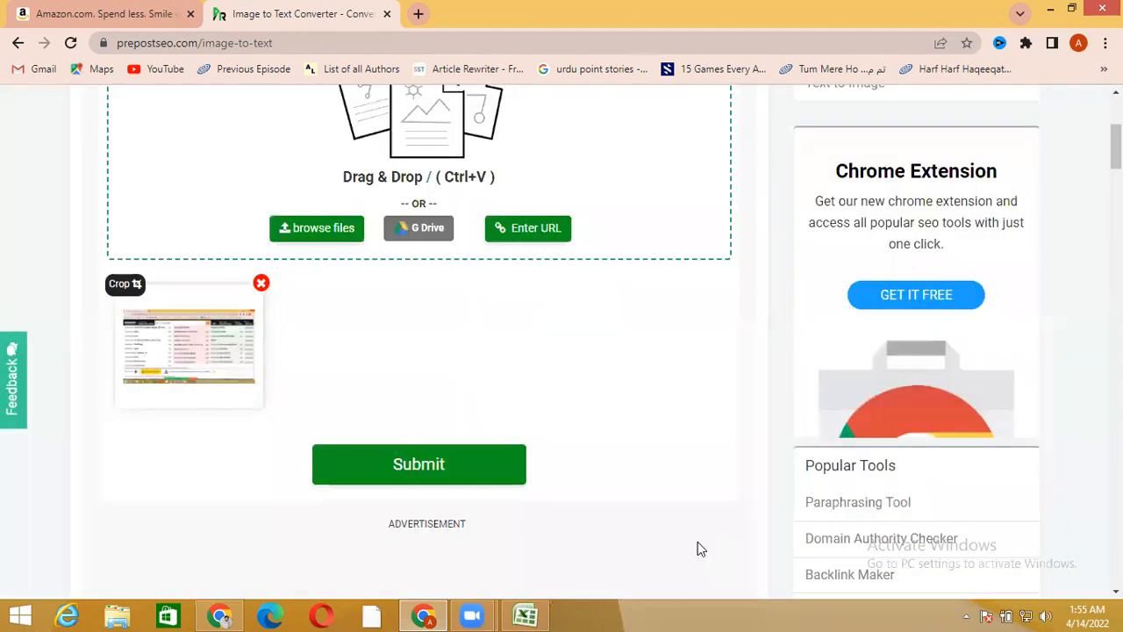
Submit the cropped image for text extraction and check the original suggestions on the Amazon page before returning to the result
{"action": "scroll", "coordinate": [700, 548], "scroll_direction": "down", "scroll_amount": 1}
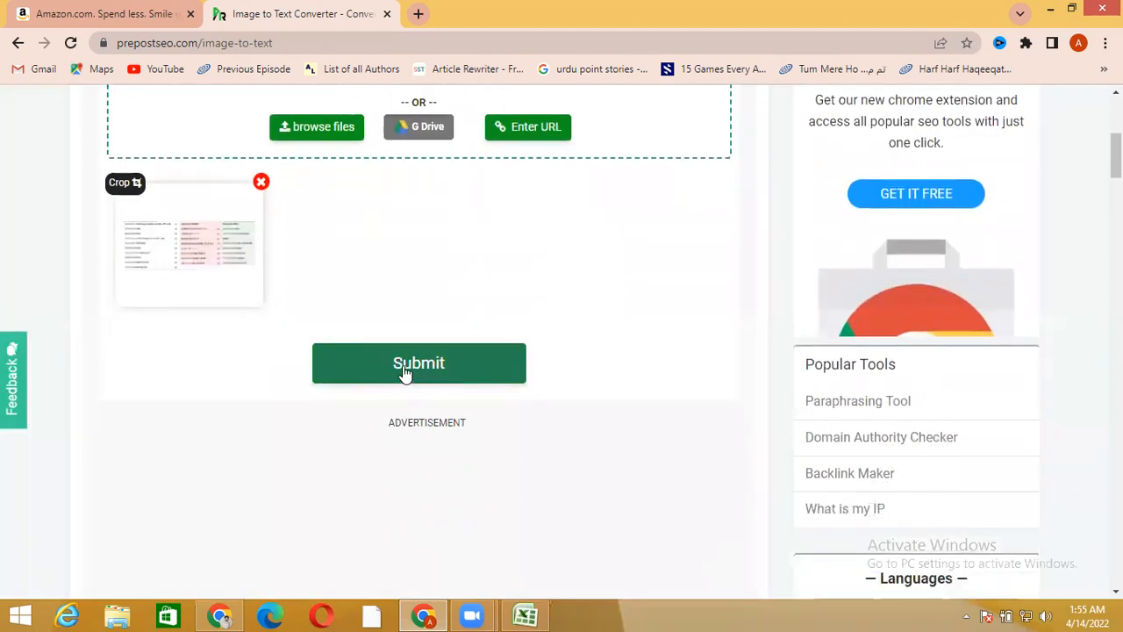
{"action": "left_click", "coordinate": [405, 374]}
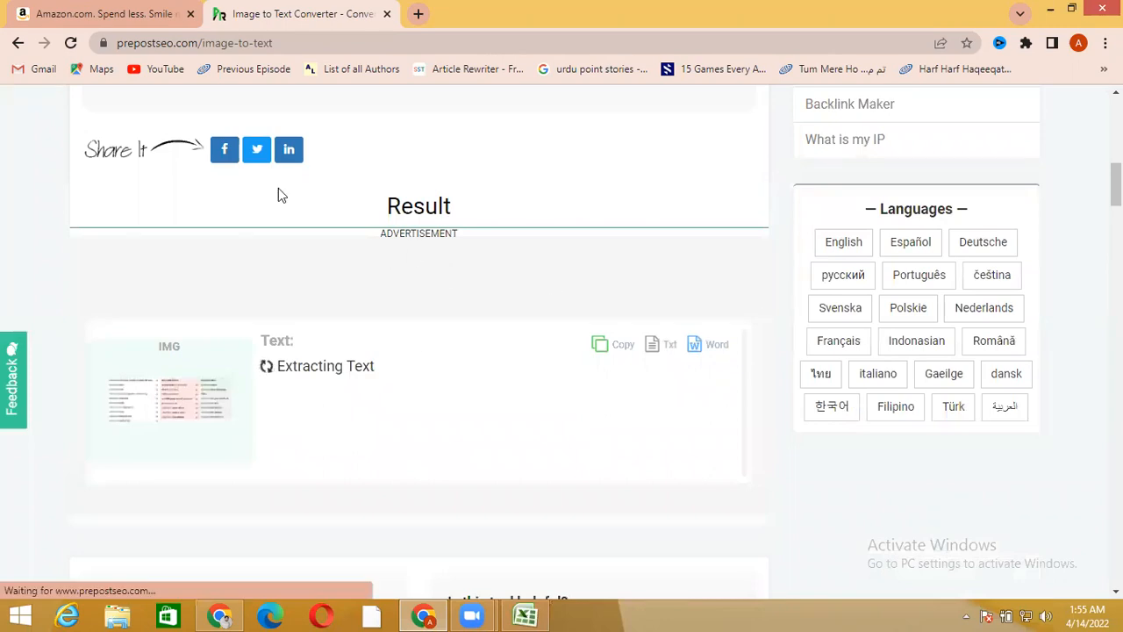
{"action": "left_click", "coordinate": [119, 7]}
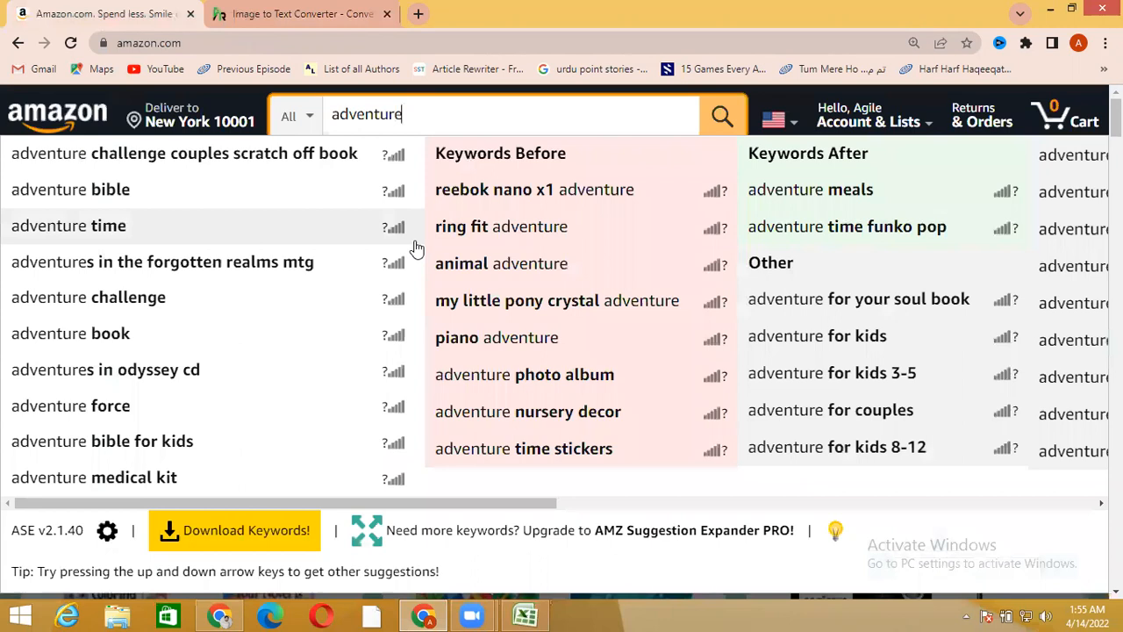
{"action": "left_click", "coordinate": [268, 12]}
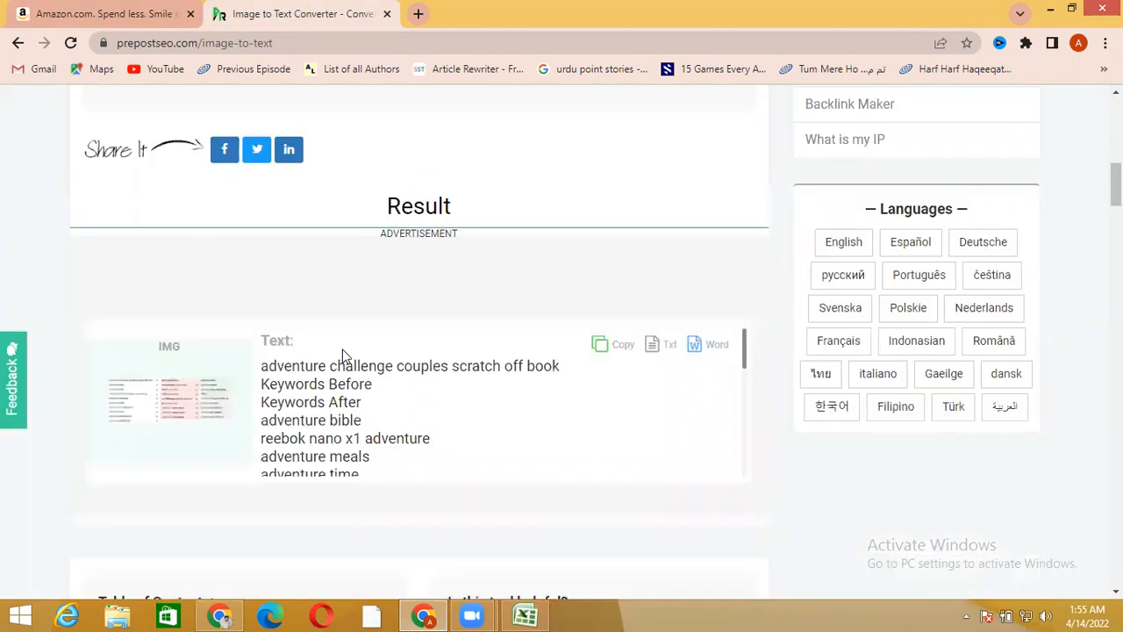
Copy adventure challenge couples scratch off book from the extracted text into the merged cell A5 in Excel and minimize the workbook
{"action": "left_click_drag", "start_coordinate": [262, 366], "coordinate": [555, 361]}
{"action": "key", "text": "ctrl+c"}
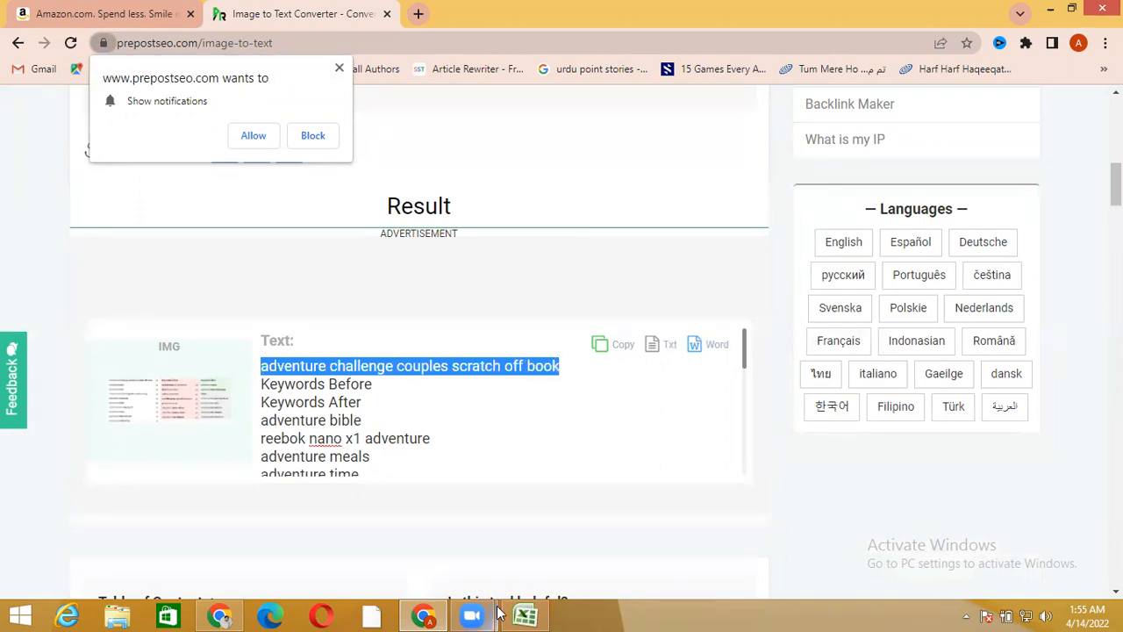
{"action": "left_click", "coordinate": [526, 614]}
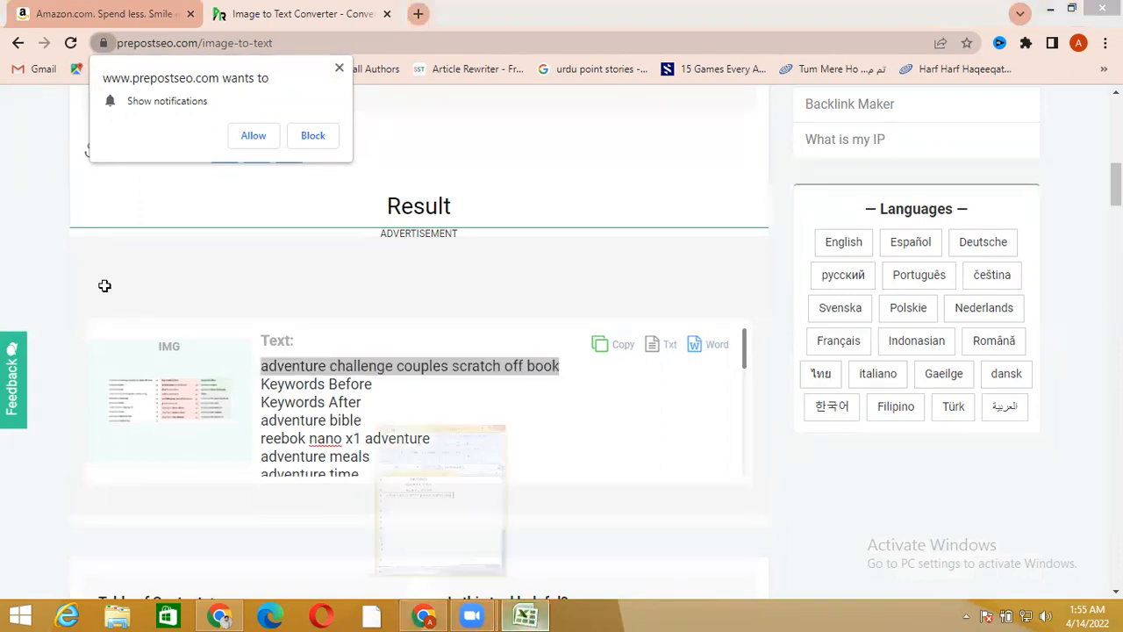
{"action": "left_click", "coordinate": [131, 291]}
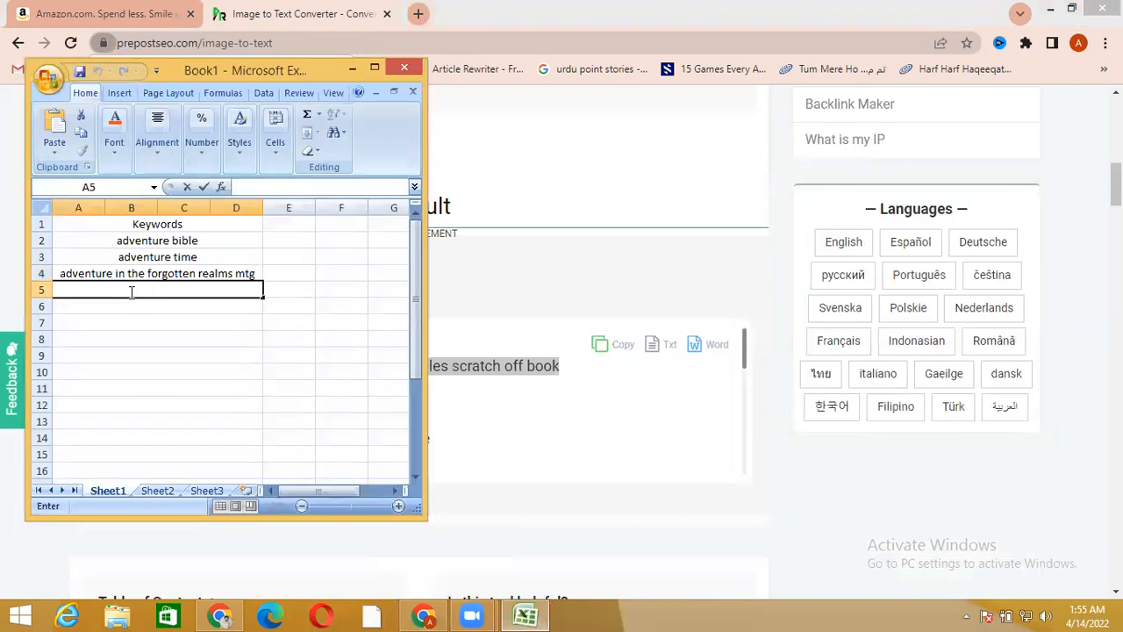
{"action": "key", "text": "ctrl+v"}
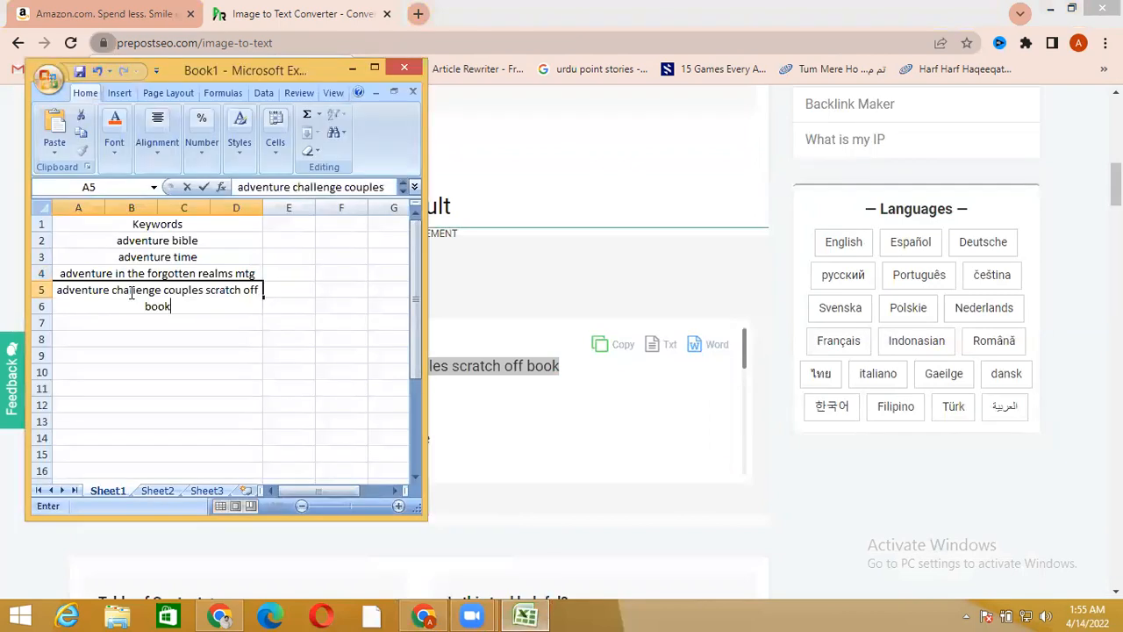
{"action": "left_click", "coordinate": [350, 69]}
Copy Keywords Before from the extracted text into the merged cell A7 in Excel and minimize the workbook
{"action": "left_click_drag", "start_coordinate": [262, 383], "coordinate": [353, 381]}
{"action": "key", "text": "ctrl+c"}
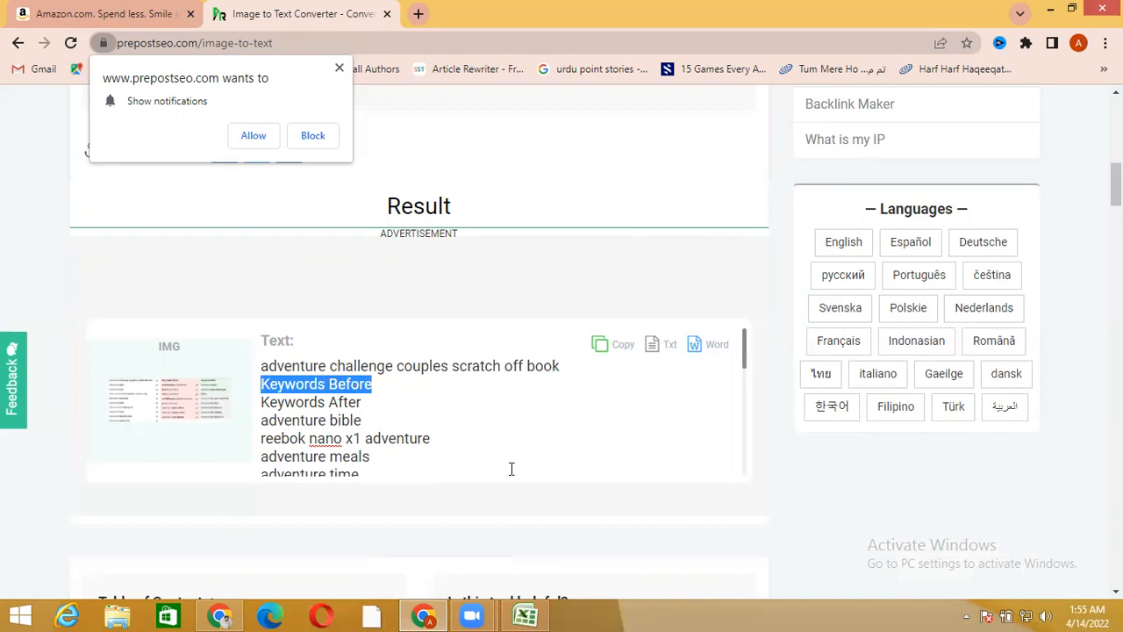
{"action": "left_click", "coordinate": [524, 614]}
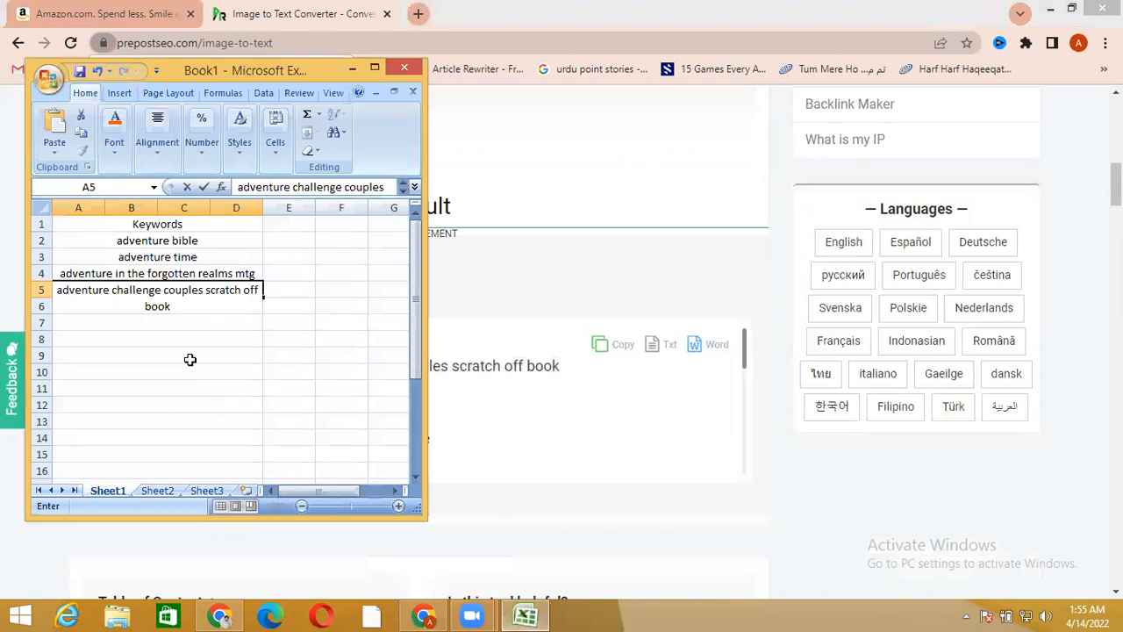
{"action": "double_click", "coordinate": [167, 321]}
{"action": "key", "text": "ctrl+v"}
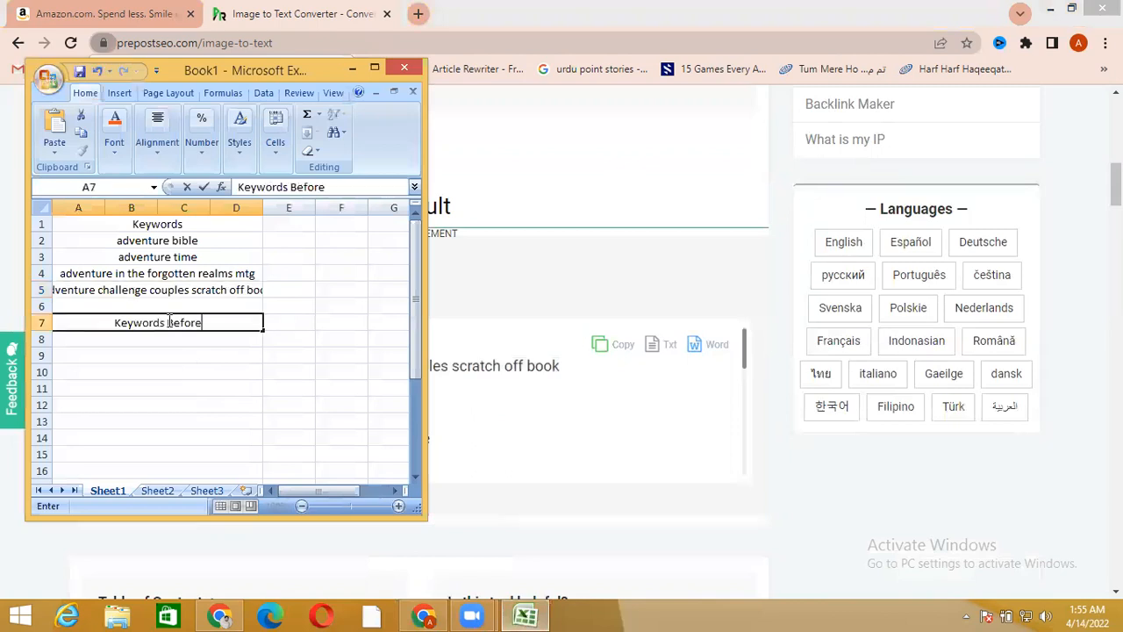
{"action": "left_click", "coordinate": [354, 68]}
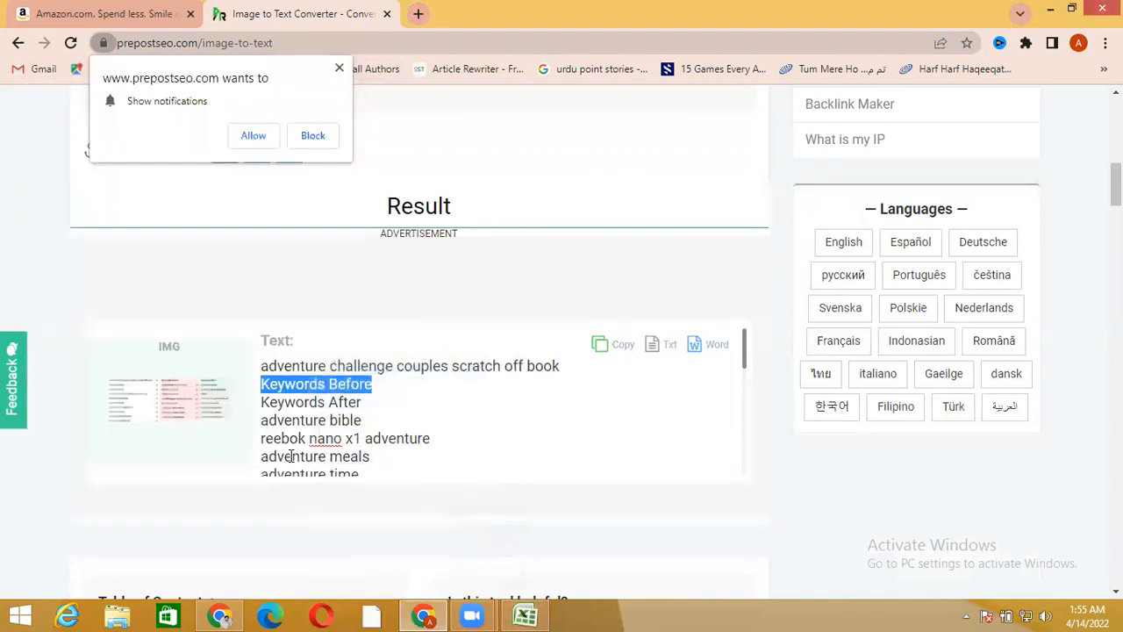
Copy Keywords After from the extracted text into the merged cell A8 in Excel, dismissing the site's notification request
{"action": "left_click_drag", "start_coordinate": [259, 401], "coordinate": [352, 401]}
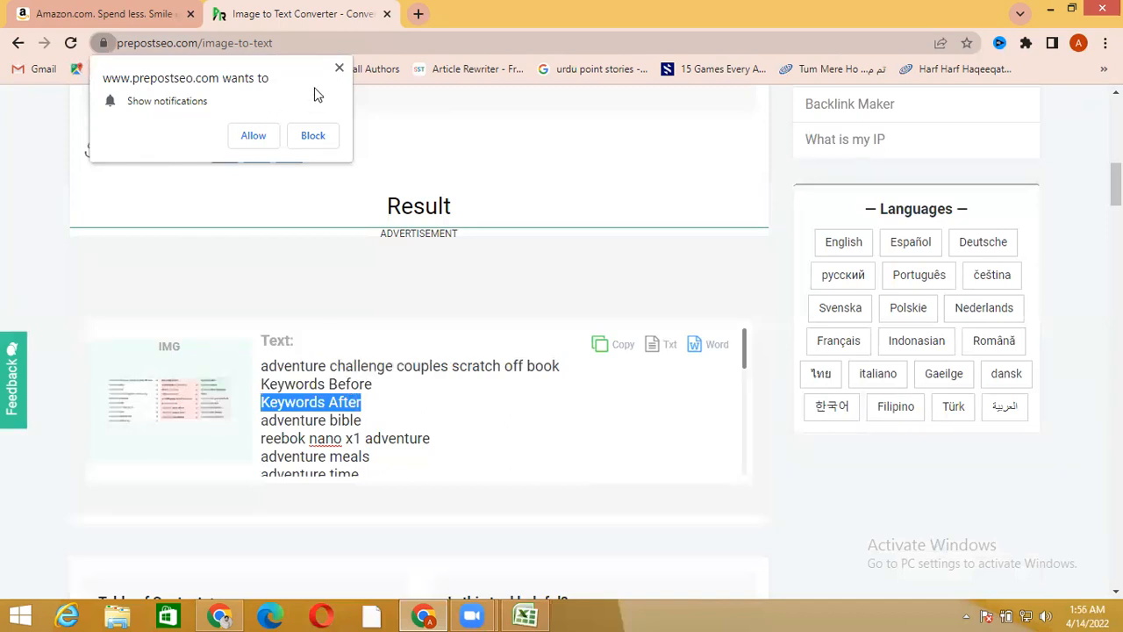
{"action": "left_click", "coordinate": [338, 71]}
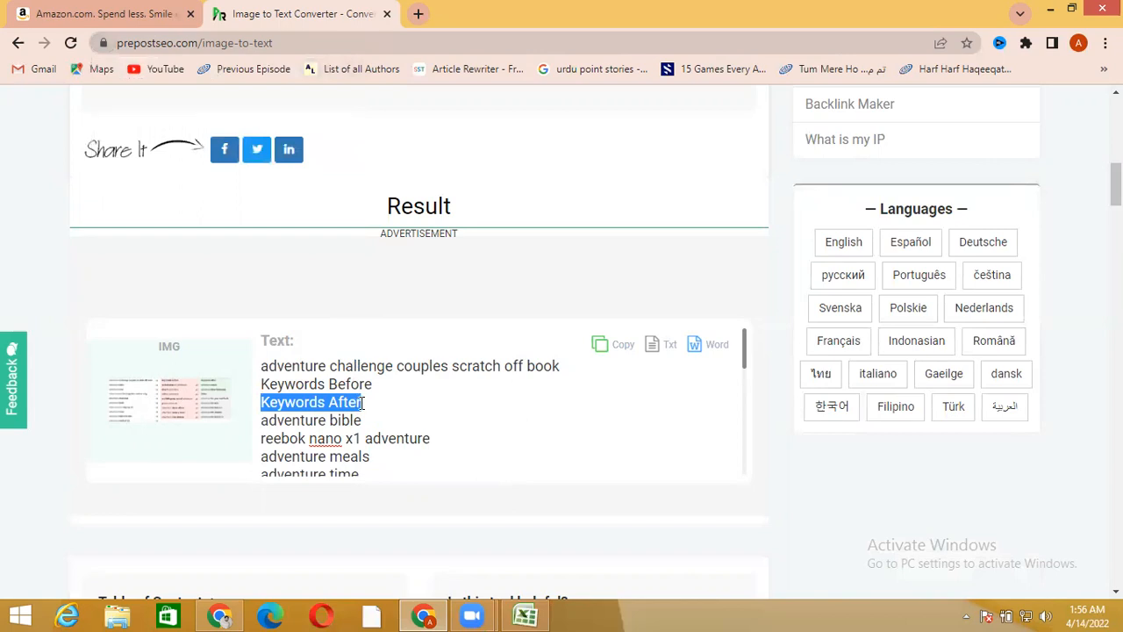
{"action": "left_click", "coordinate": [523, 614]}
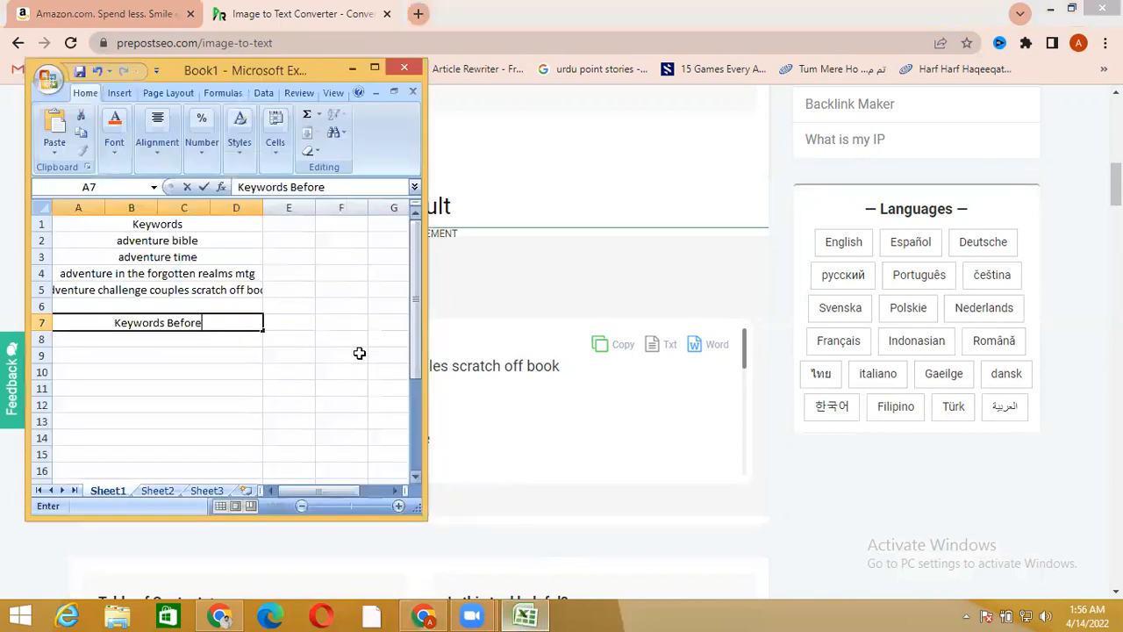
{"action": "left_click", "coordinate": [193, 343]}
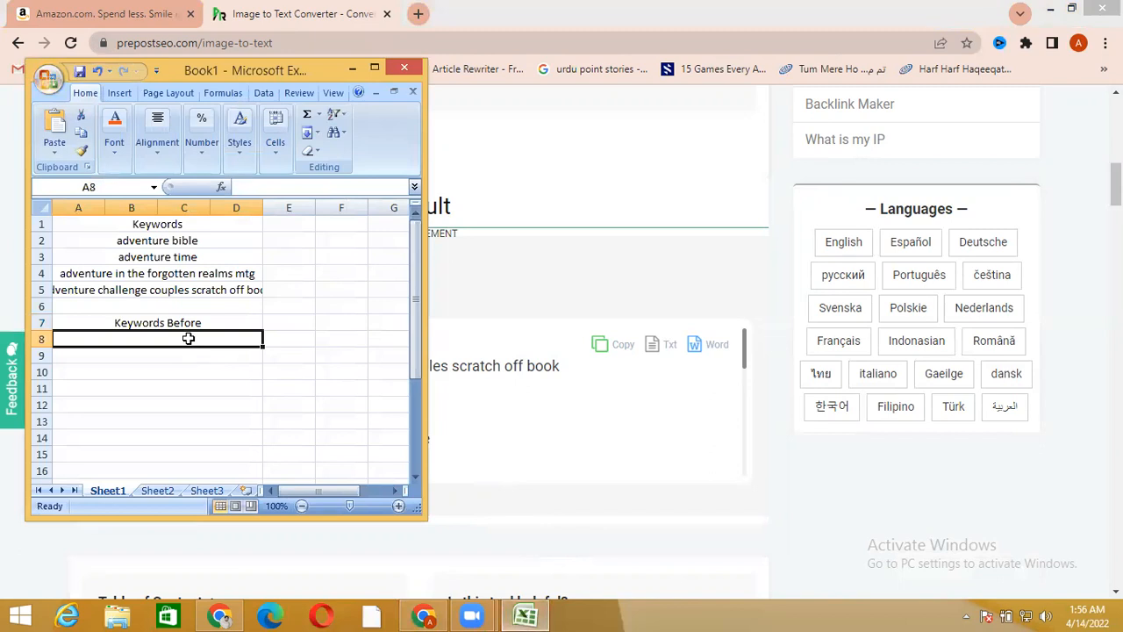
{"action": "type", "text": "Keywords After"}
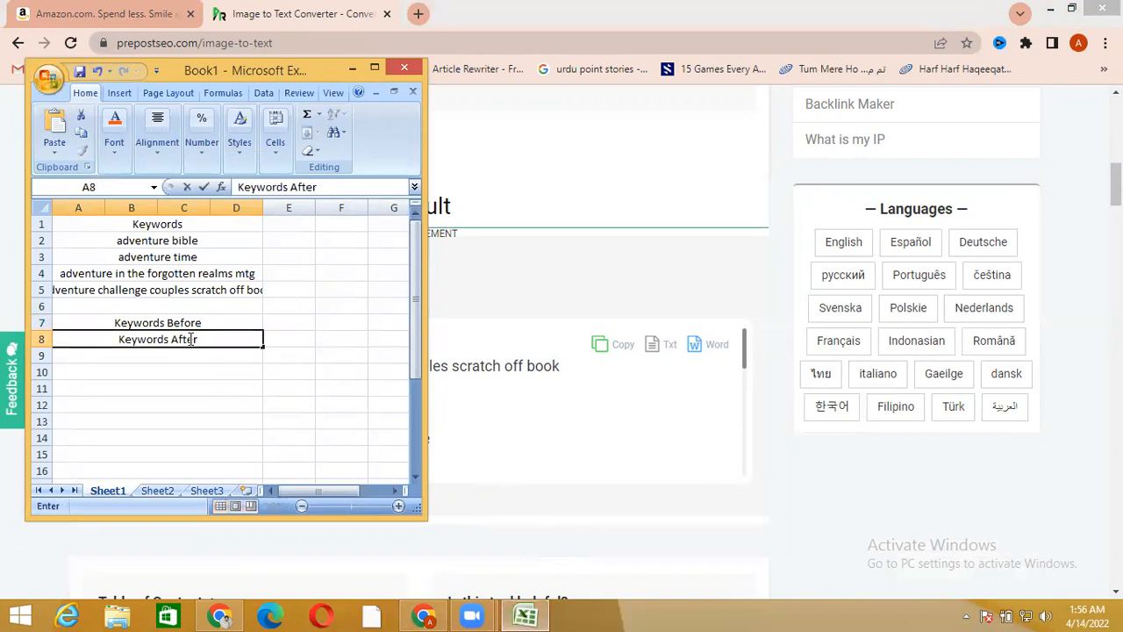
Maximize the Excel window, merge and center cells E1 to G1, and enter result as the column heading
{"action": "left_click", "coordinate": [374, 69]}
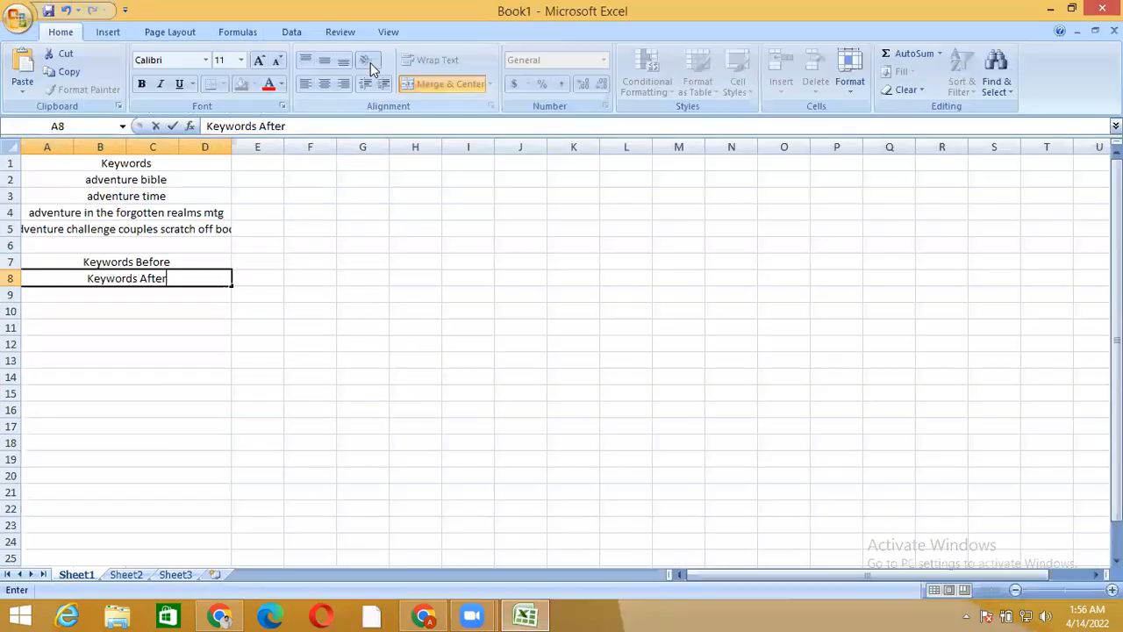
{"action": "left_click", "coordinate": [264, 162]}
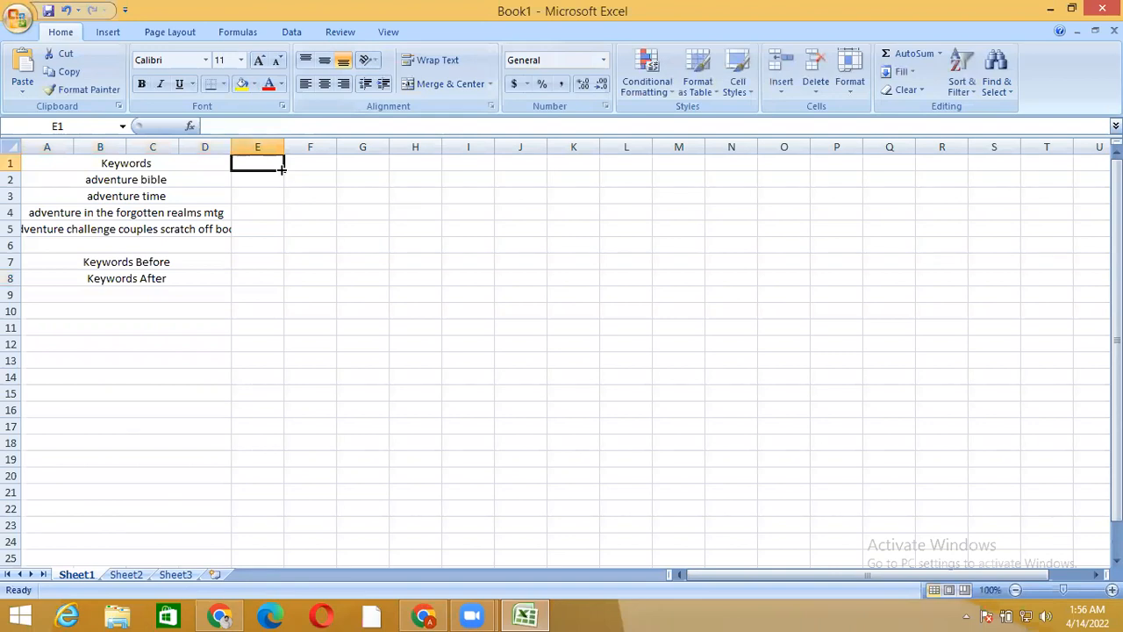
{"action": "left_click_drag", "start_coordinate": [281, 169], "coordinate": [369, 161]}
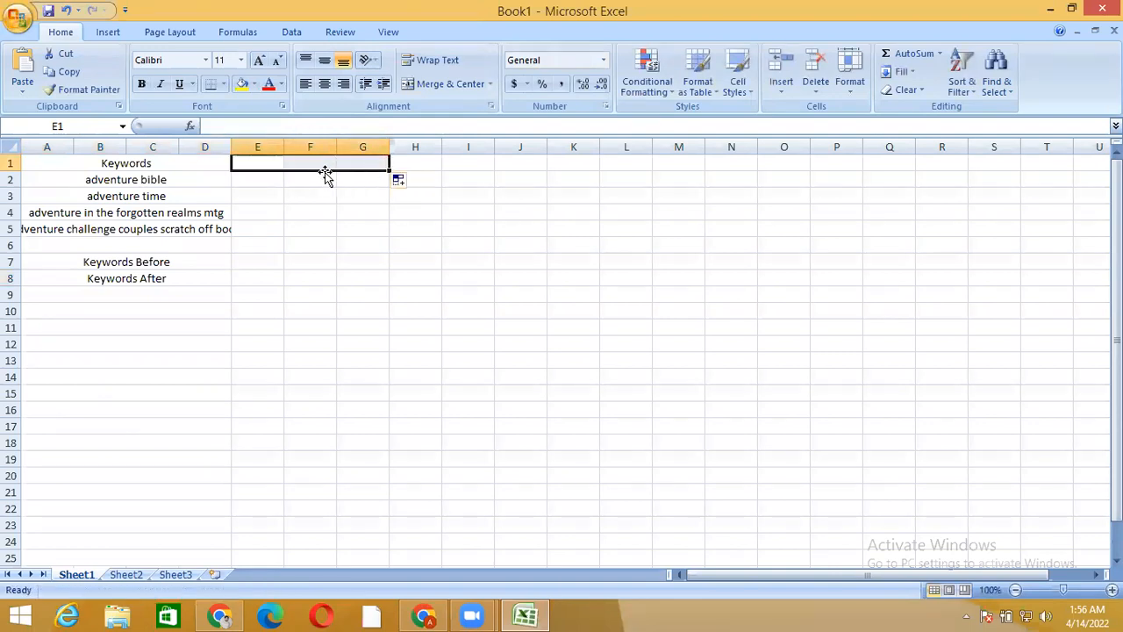
{"action": "left_click", "coordinate": [442, 83]}
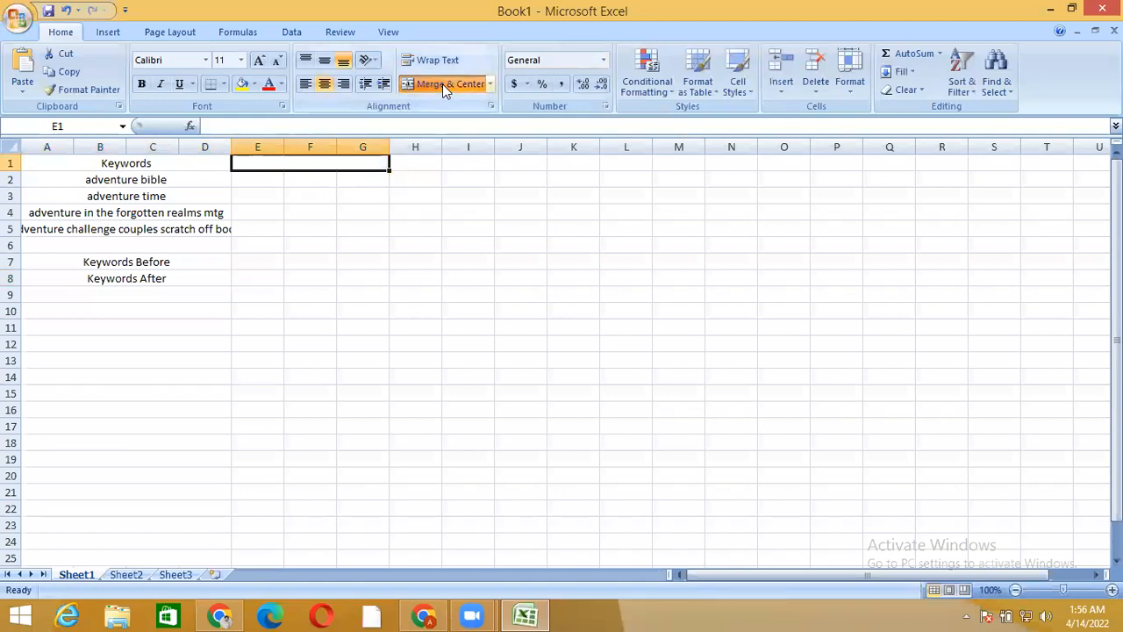
{"action": "double_click", "coordinate": [303, 164]}
{"action": "type", "text": "res"}
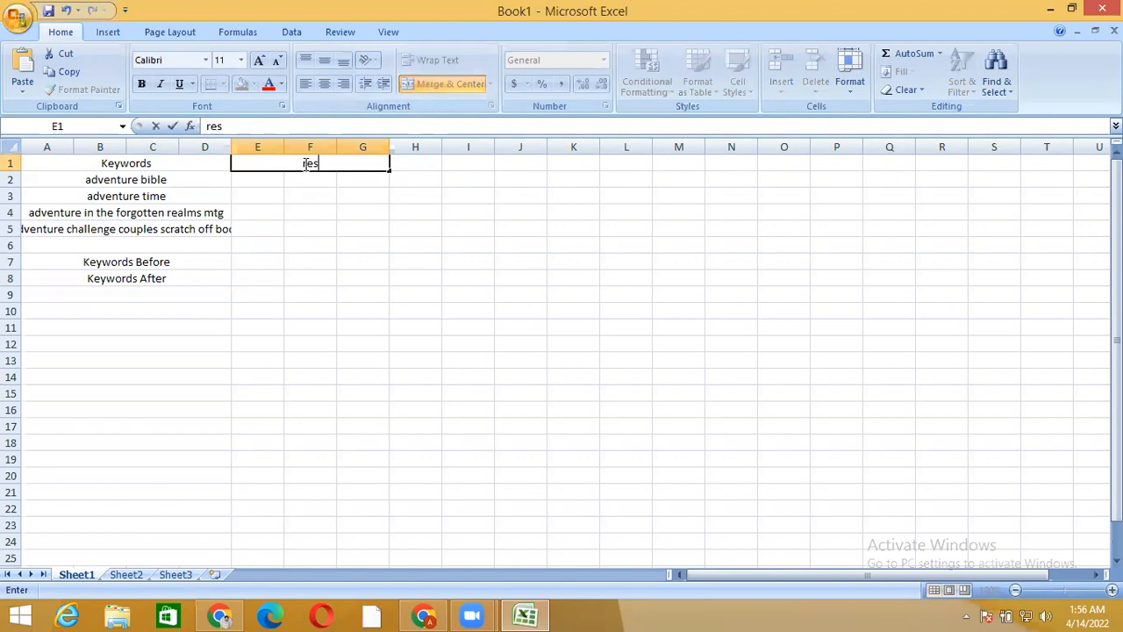
{"action": "type", "text": "ult"}
Merge and center cells H1 to J1 and enter bsrs result as the next column heading
{"action": "left_click", "coordinate": [421, 164]}
{"action": "left_click_drag", "start_coordinate": [442, 171], "coordinate": [537, 166]}
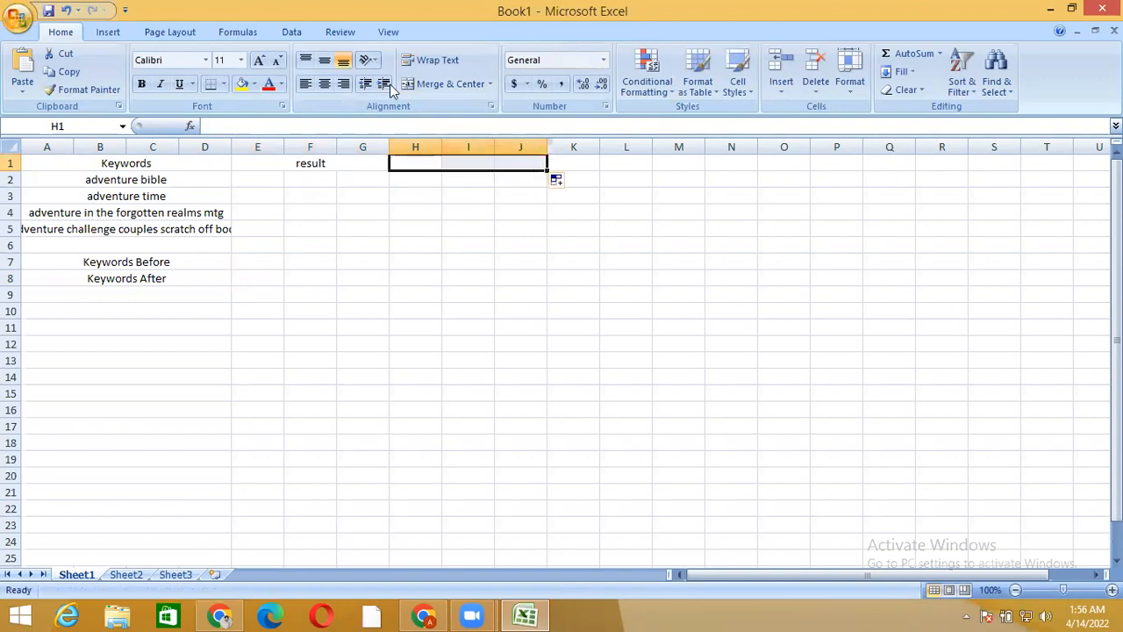
{"action": "left_click", "coordinate": [444, 83]}
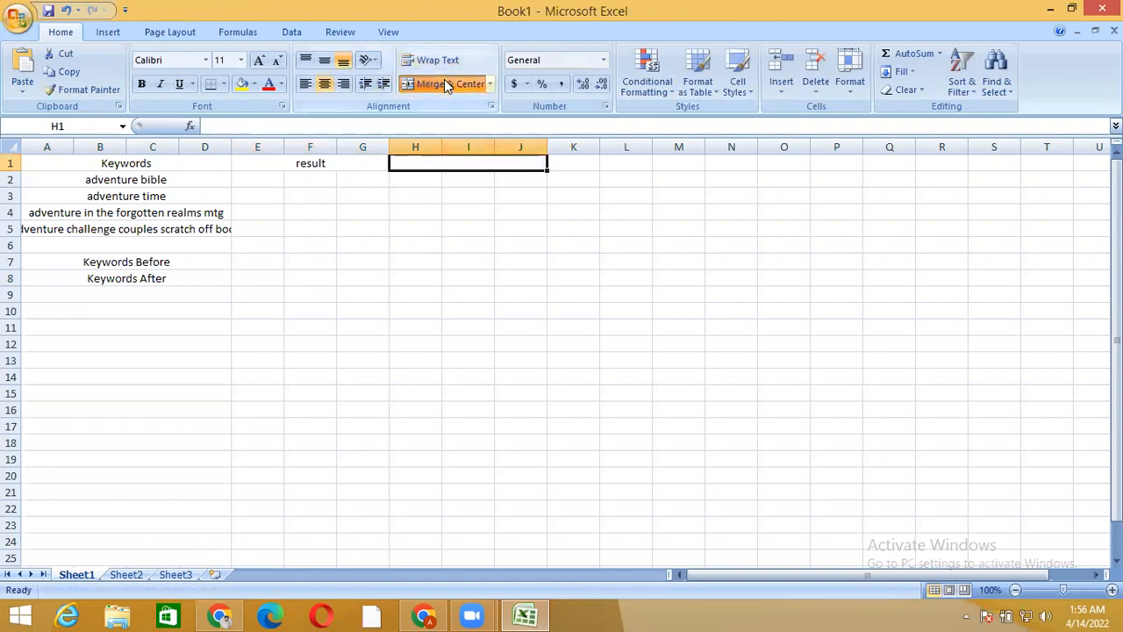
{"action": "type", "text": "bsrs"}
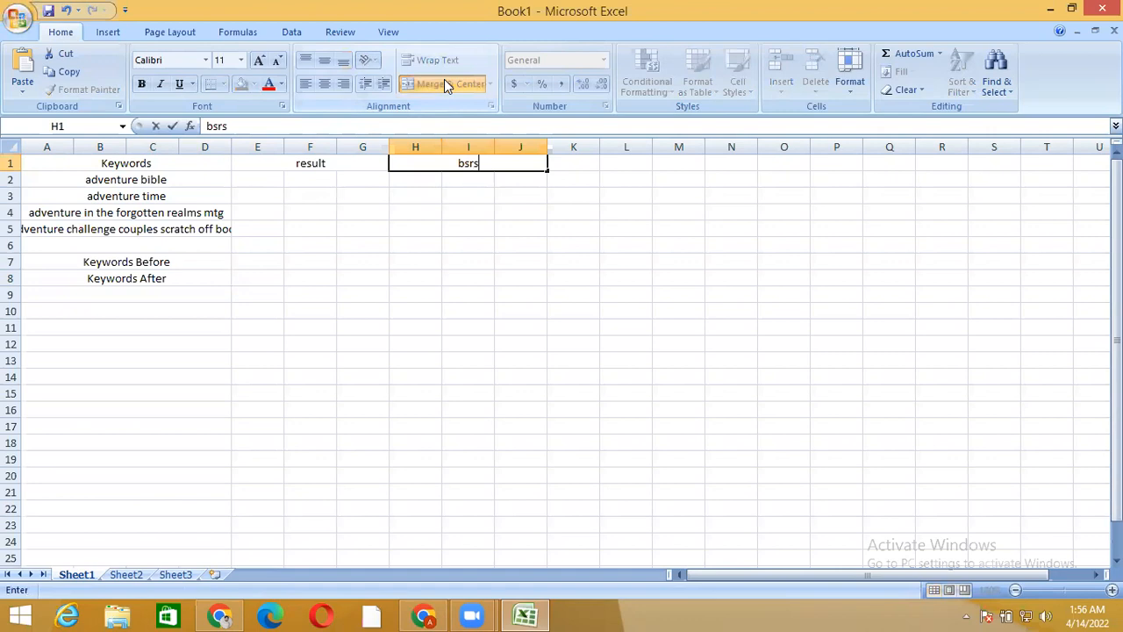
{"action": "type", "text": " result"}
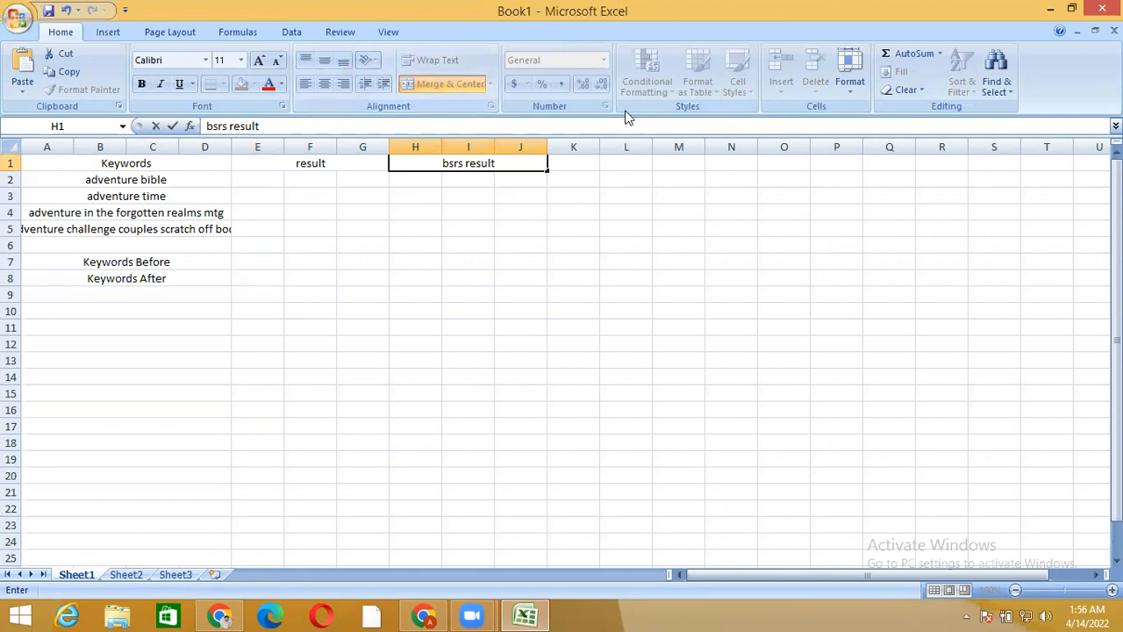
{"action": "left_click", "coordinate": [571, 163]}
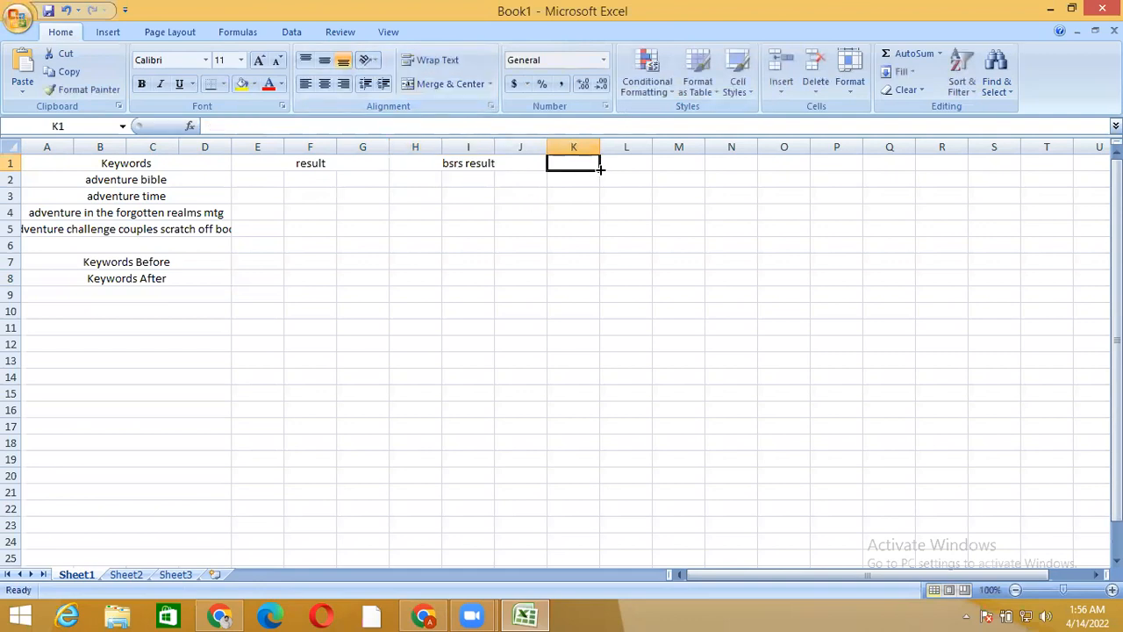
Merge and center cells K1 to M1 and enter niche score as the column heading
{"action": "left_click_drag", "start_coordinate": [599, 170], "coordinate": [693, 159]}
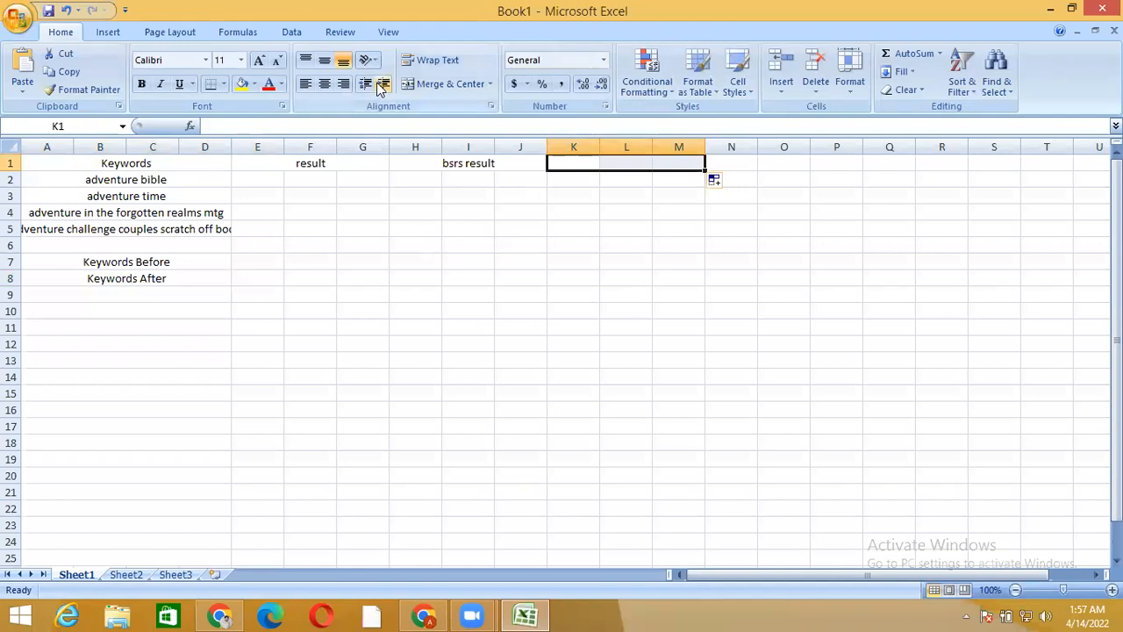
{"action": "left_click", "coordinate": [455, 79]}
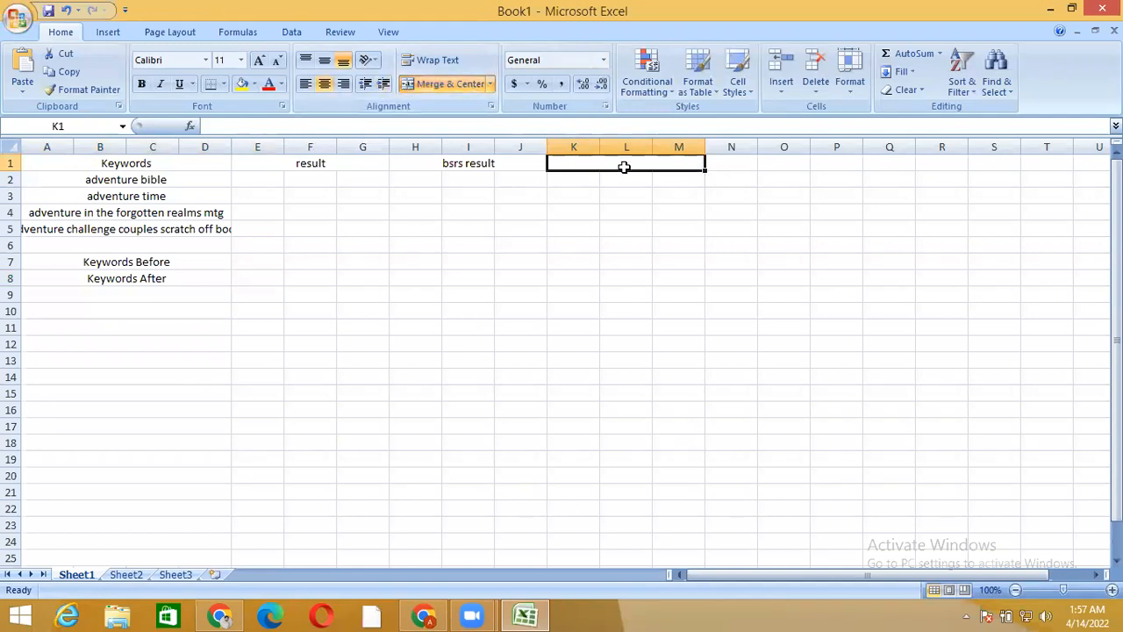
{"action": "type", "text": "nic"}
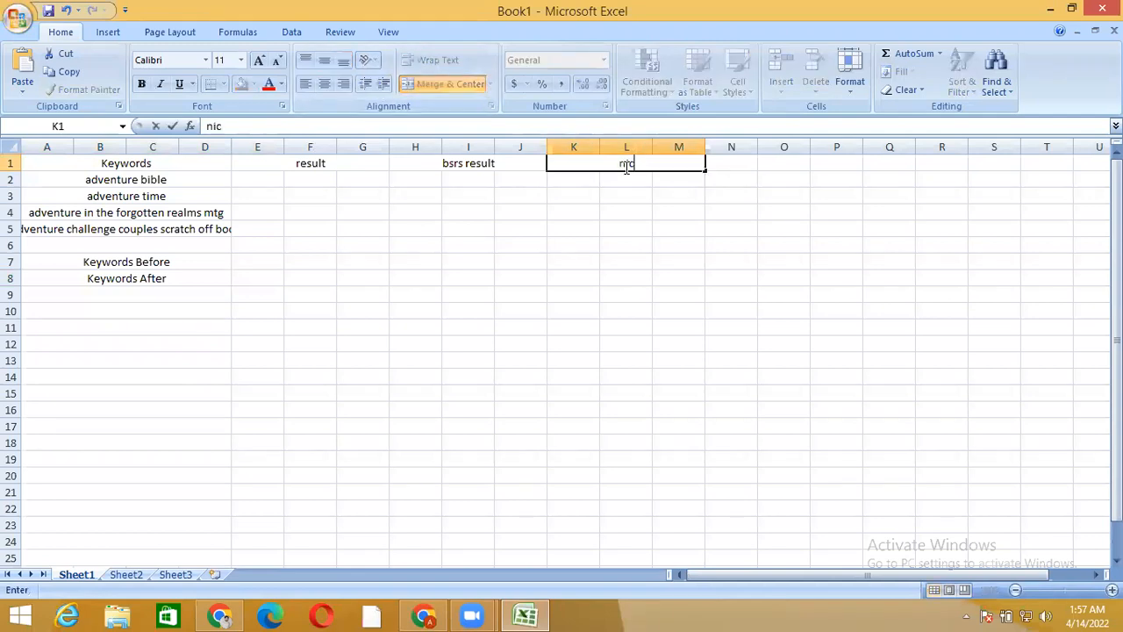
{"action": "type", "text": "he score"}
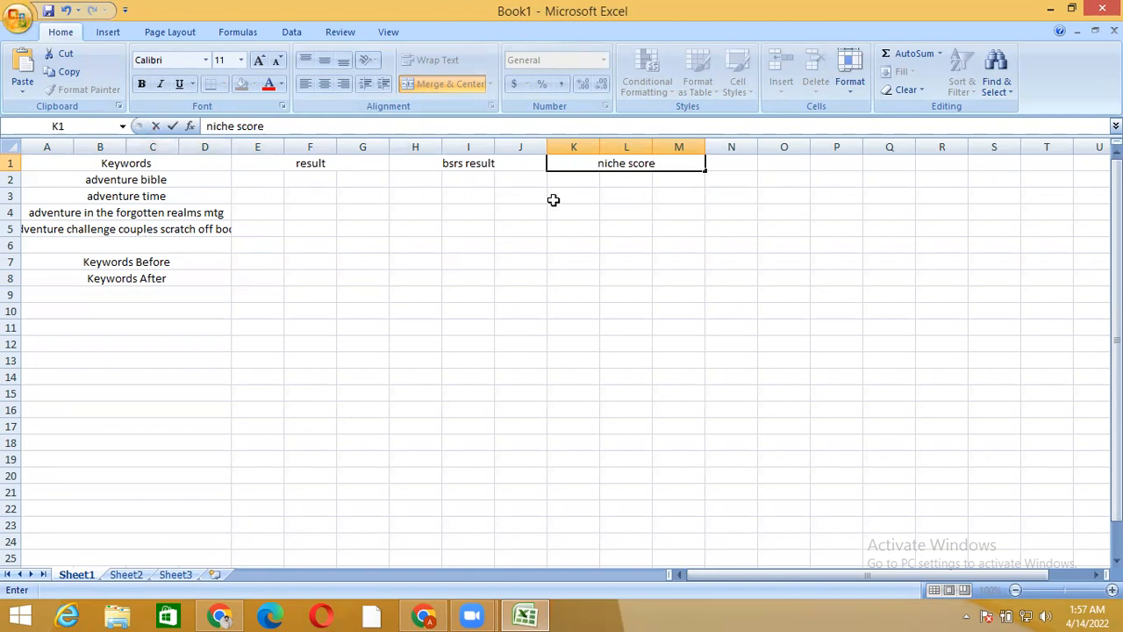
Color only the word niche red in the niche score heading
{"action": "left_click", "coordinate": [585, 164]}
{"action": "left_click_drag", "start_coordinate": [585, 164], "coordinate": [625, 164]}
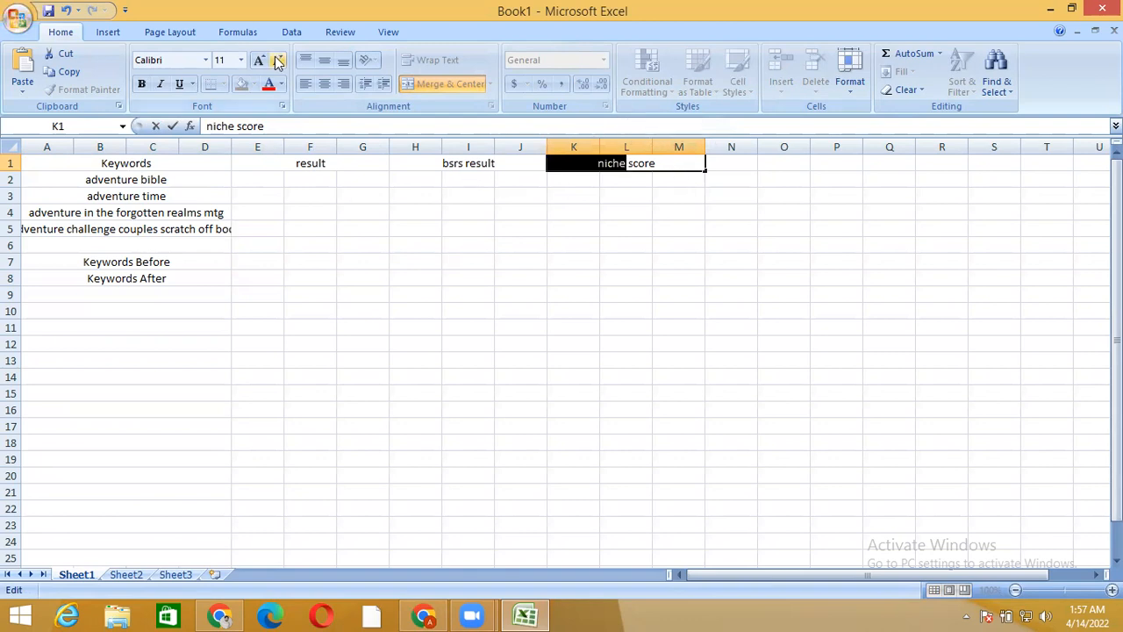
{"action": "left_click", "coordinate": [283, 84]}
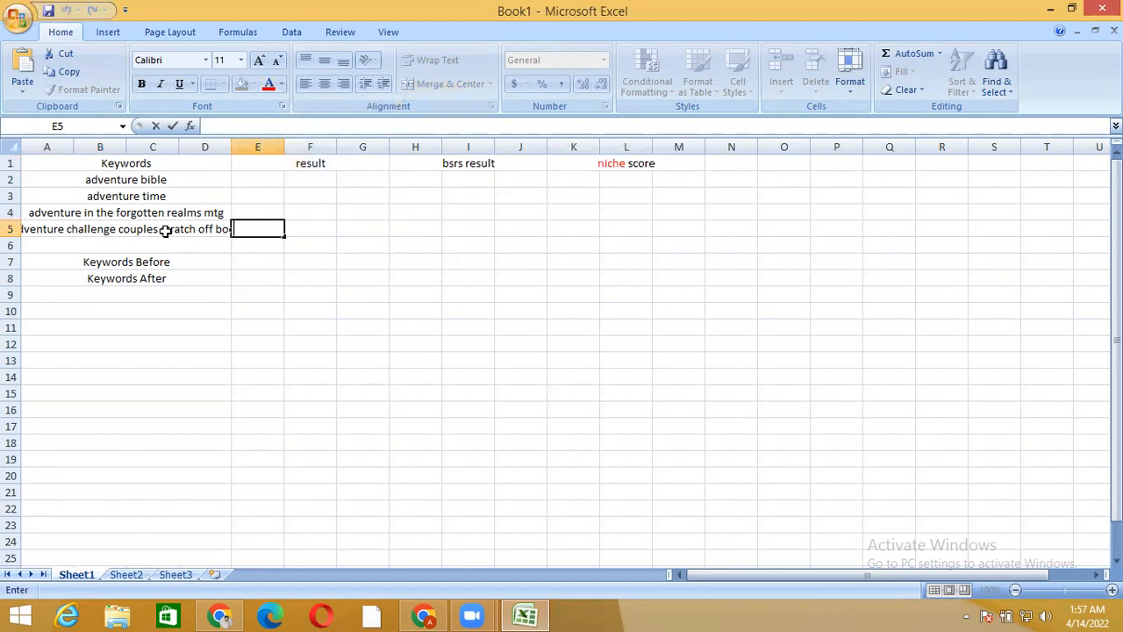
Copy the keyword adventure challenge couples scratch off book from cell A5 and search Amazon for it in Chrome, replacing the adventure query
{"action": "double_click", "coordinate": [165, 230]}
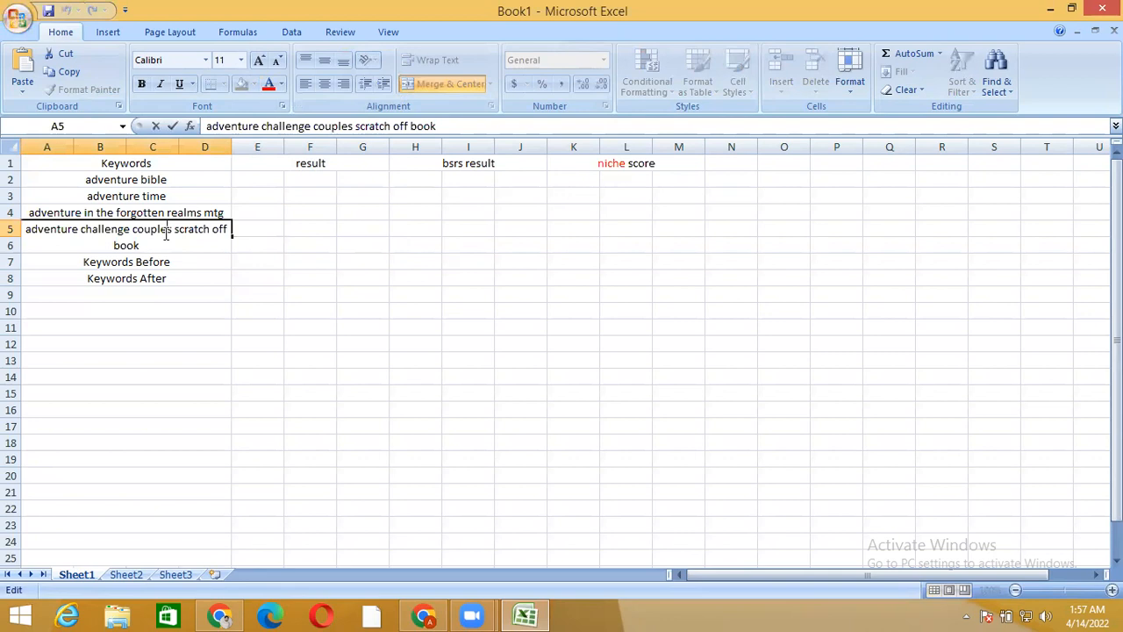
{"action": "left_click", "coordinate": [149, 247]}
{"action": "left_click_drag", "start_coordinate": [148, 247], "coordinate": [41, 223]}
{"action": "key", "text": "ctrl+c"}
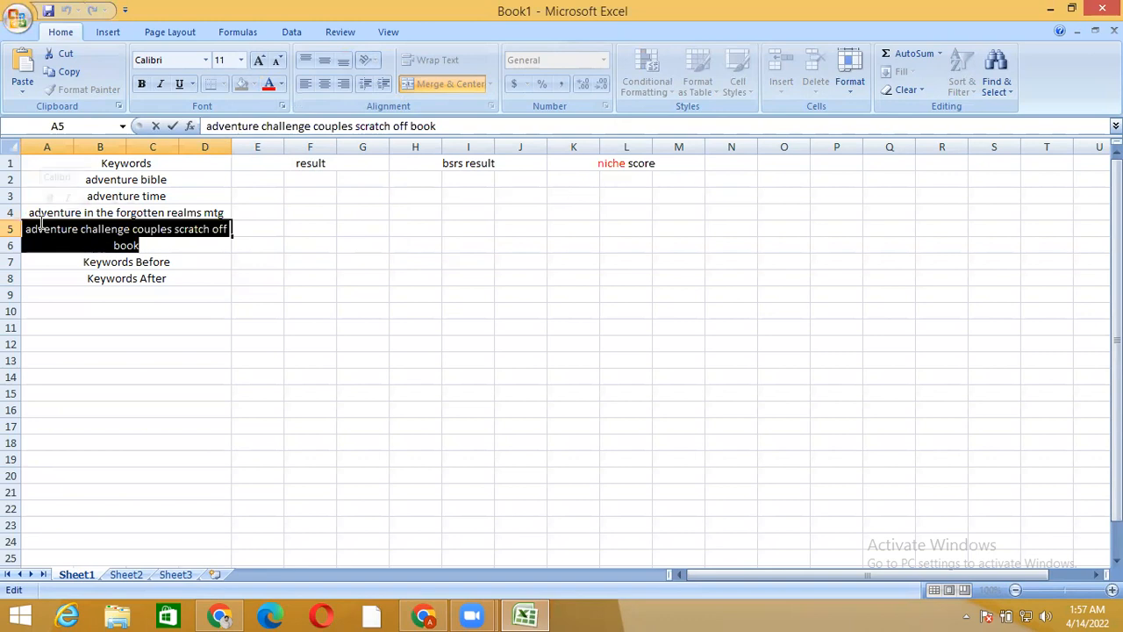
{"action": "left_click", "coordinate": [220, 614]}
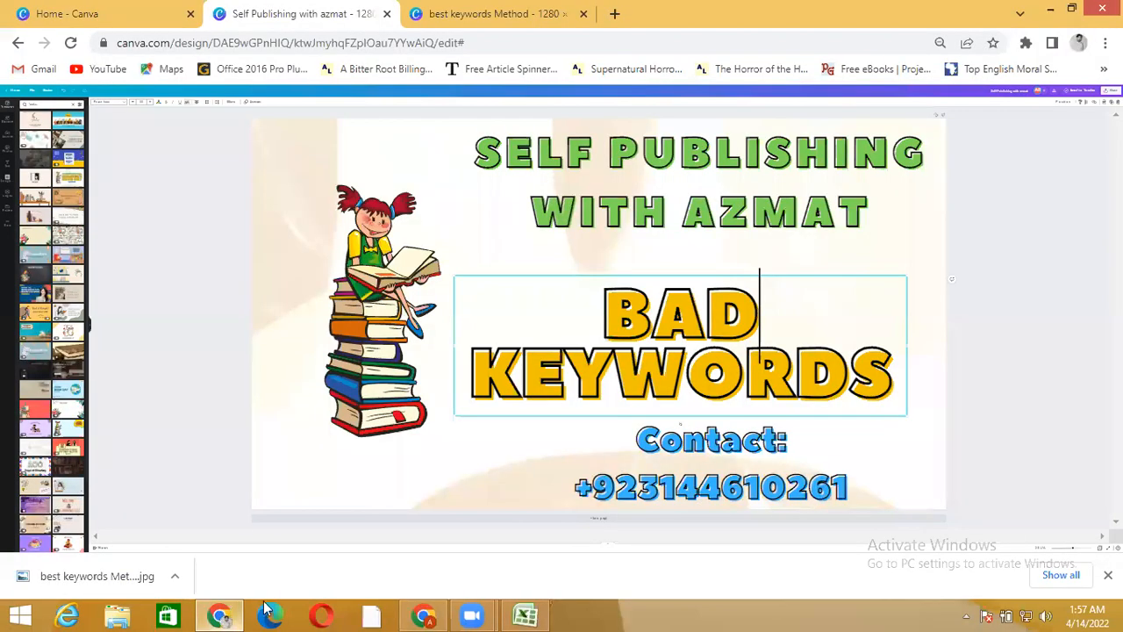
{"action": "left_click", "coordinate": [423, 614]}
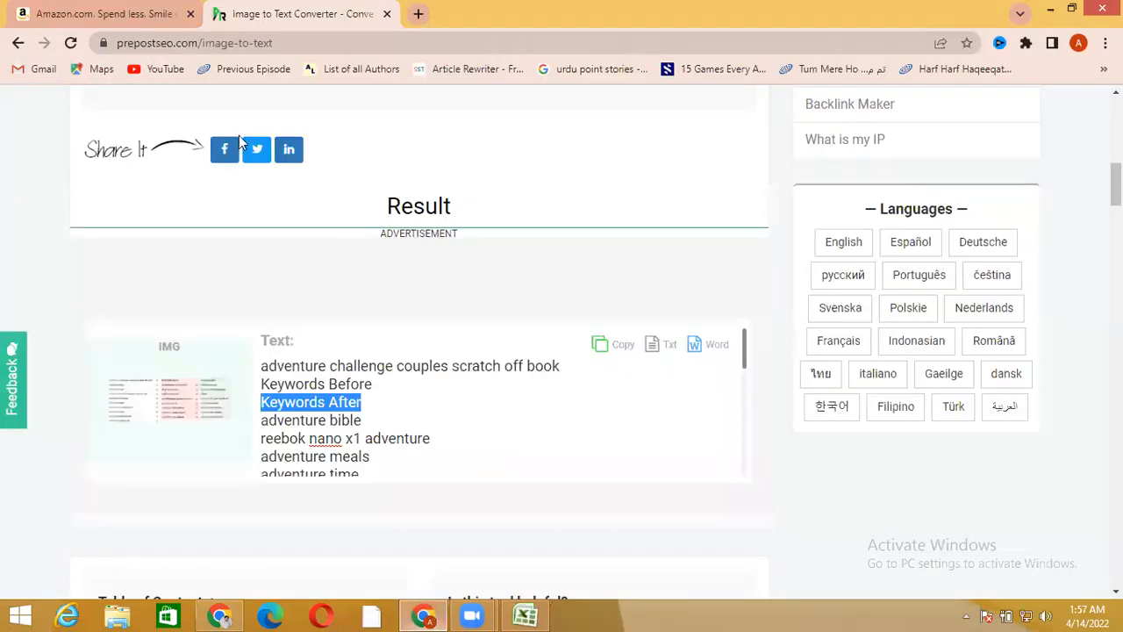
{"action": "left_click", "coordinate": [153, 14]}
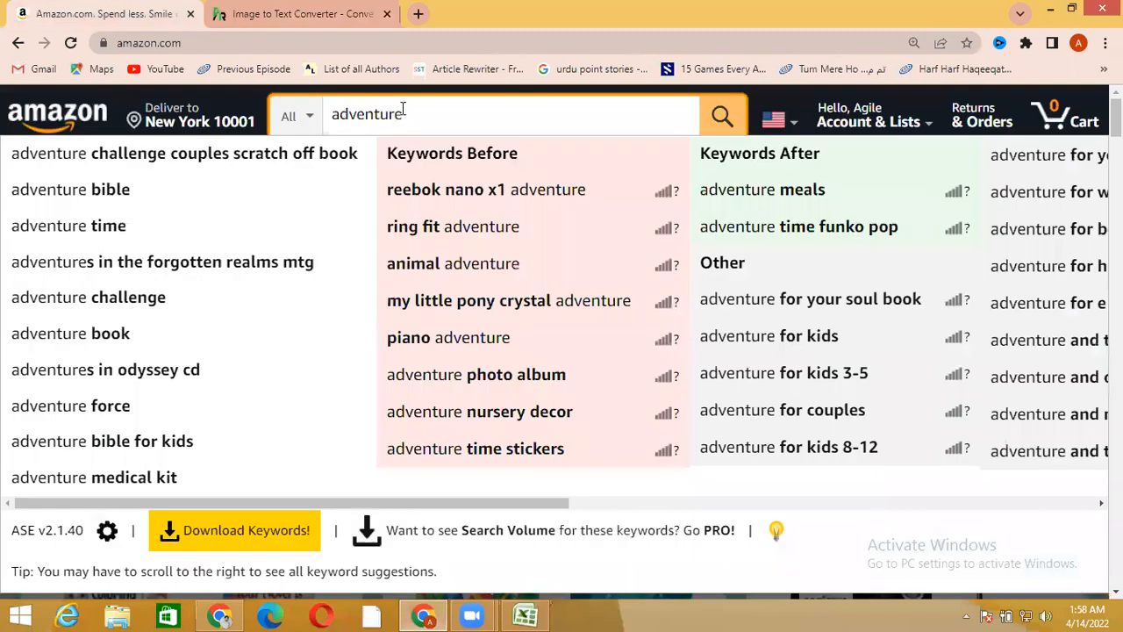
{"action": "key", "text": "BackSpace"}
{"action": "key", "text": "BackSpace"}
{"action": "key", "text": "BackSpace"}
{"action": "key", "text": "BackSpace"}
{"action": "key", "text": "BackSpace"}
{"action": "key", "text": "BackSpace"}
{"action": "key", "text": "BackSpace"}
{"action": "key", "text": "BackSpace"}
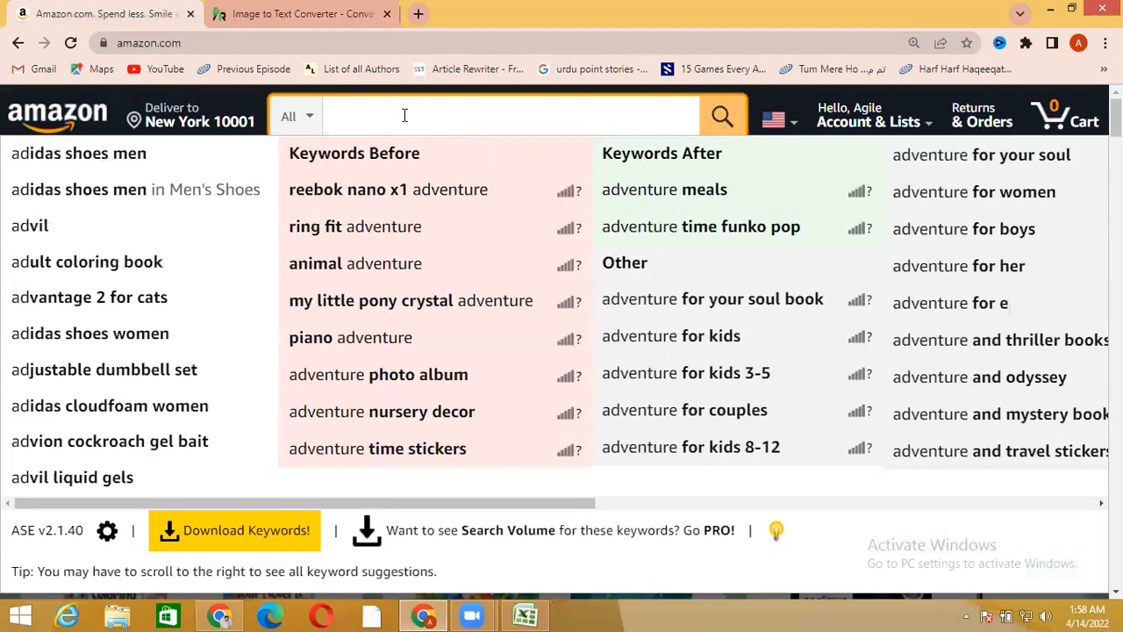
{"action": "key", "text": "ctrl+v"}
{"action": "key", "text": "Return"}
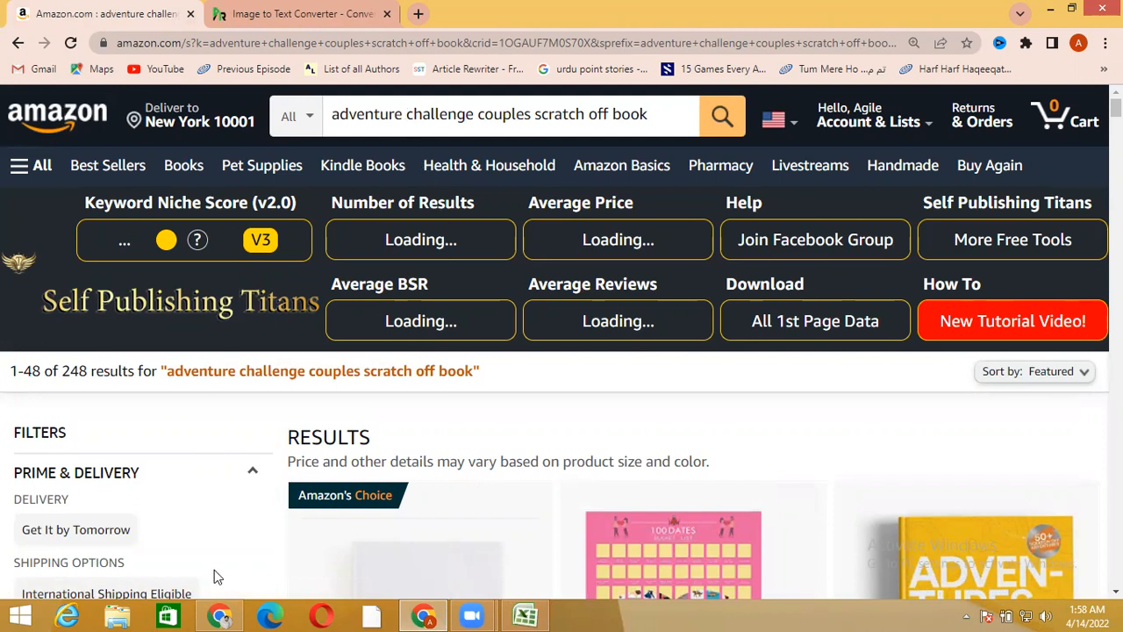
Switch to the Canva browser window, open the best keywords Method design and reload its page
{"action": "left_click", "coordinate": [219, 616]}
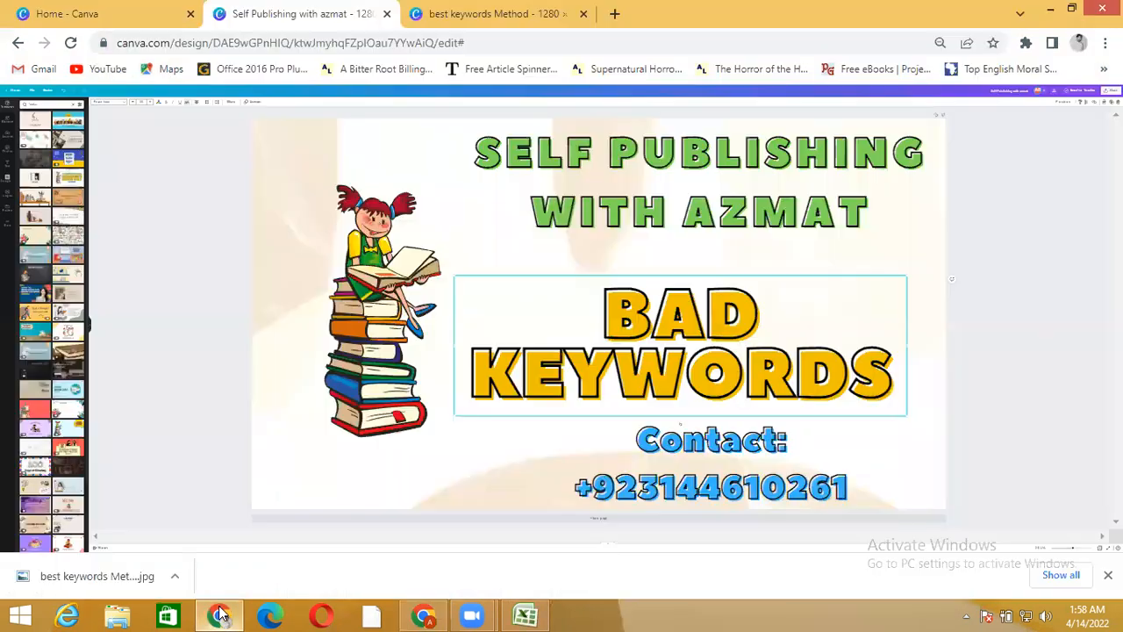
{"action": "left_click", "coordinate": [465, 11]}
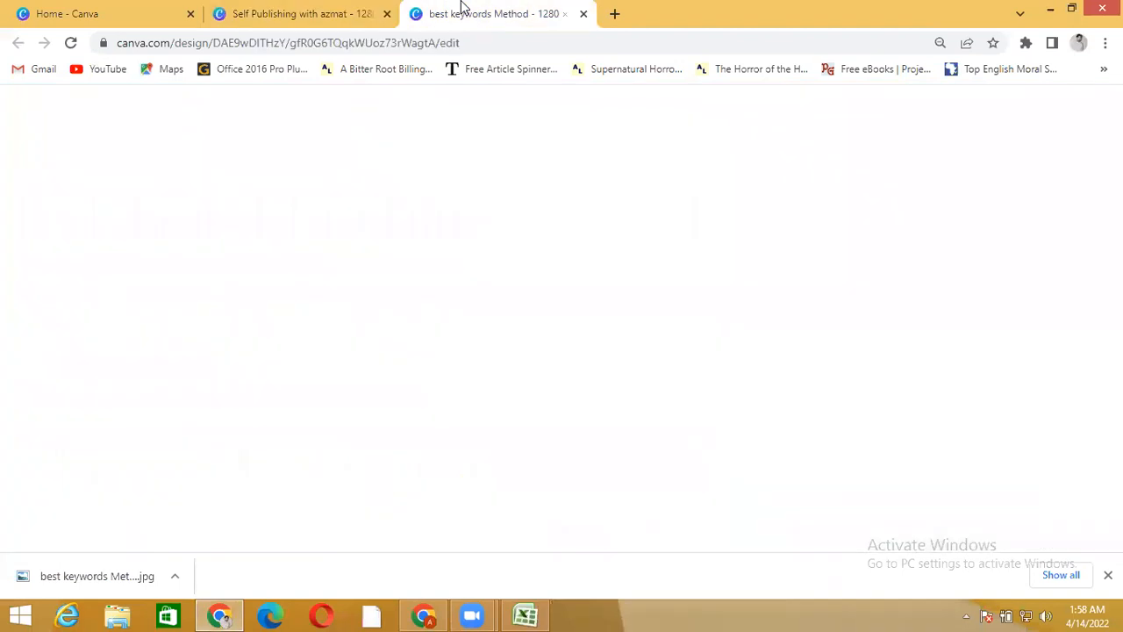
{"action": "left_click", "coordinate": [72, 43]}
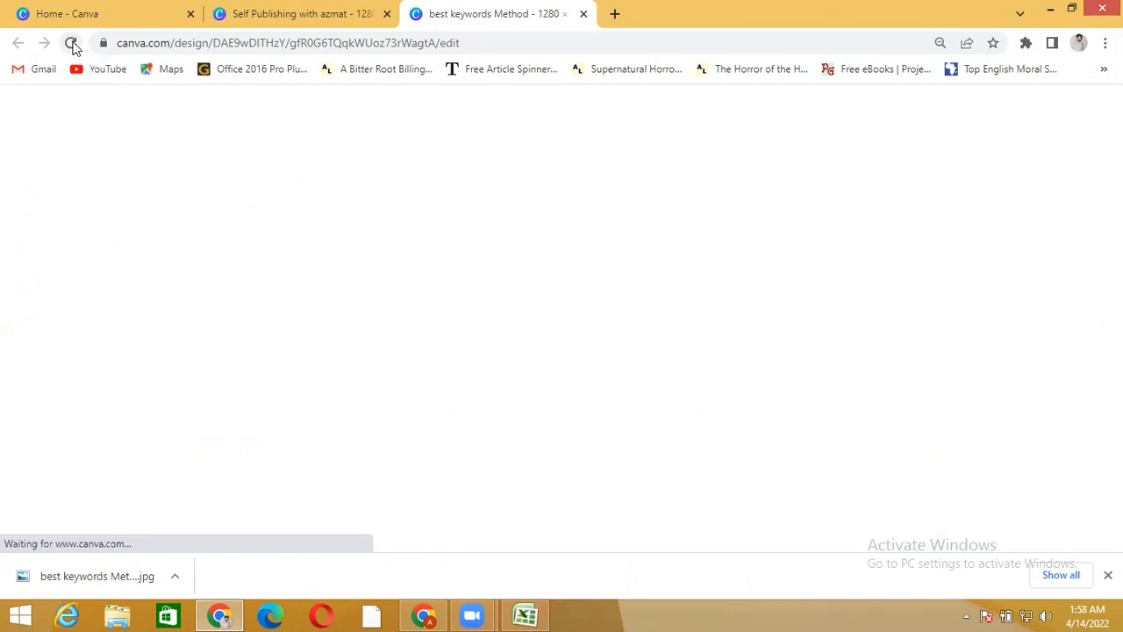
{"action": "left_click", "coordinate": [71, 44]}
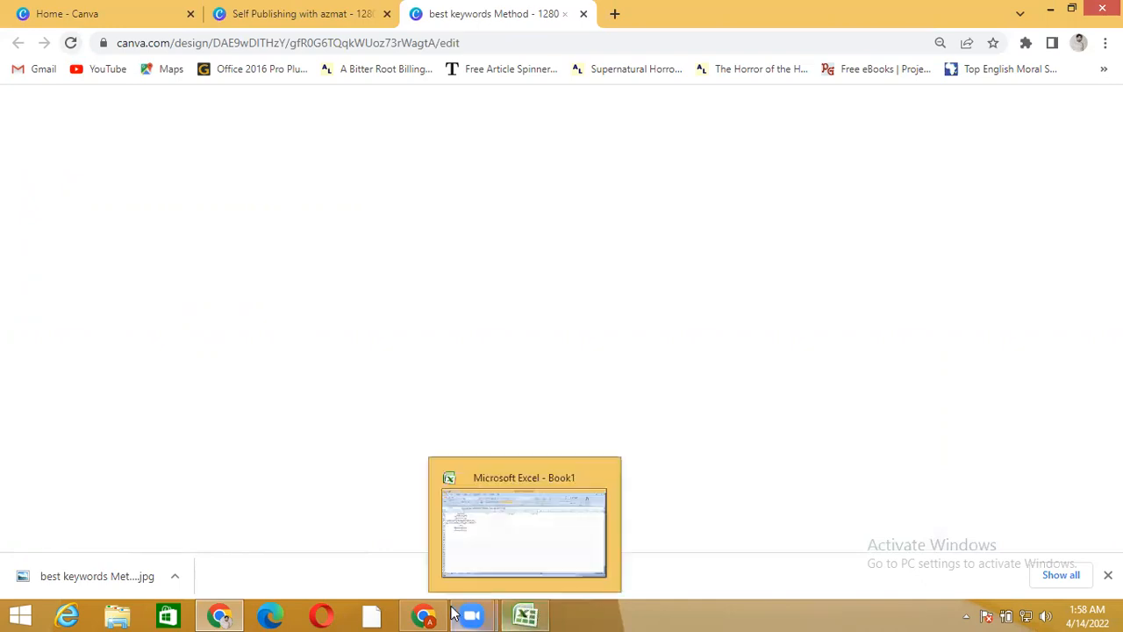
Check the keyword niche score, number of results and average BSR on the Amazon results page, and return to the best keywords Method design in Canva
{"action": "left_click", "coordinate": [425, 614]}
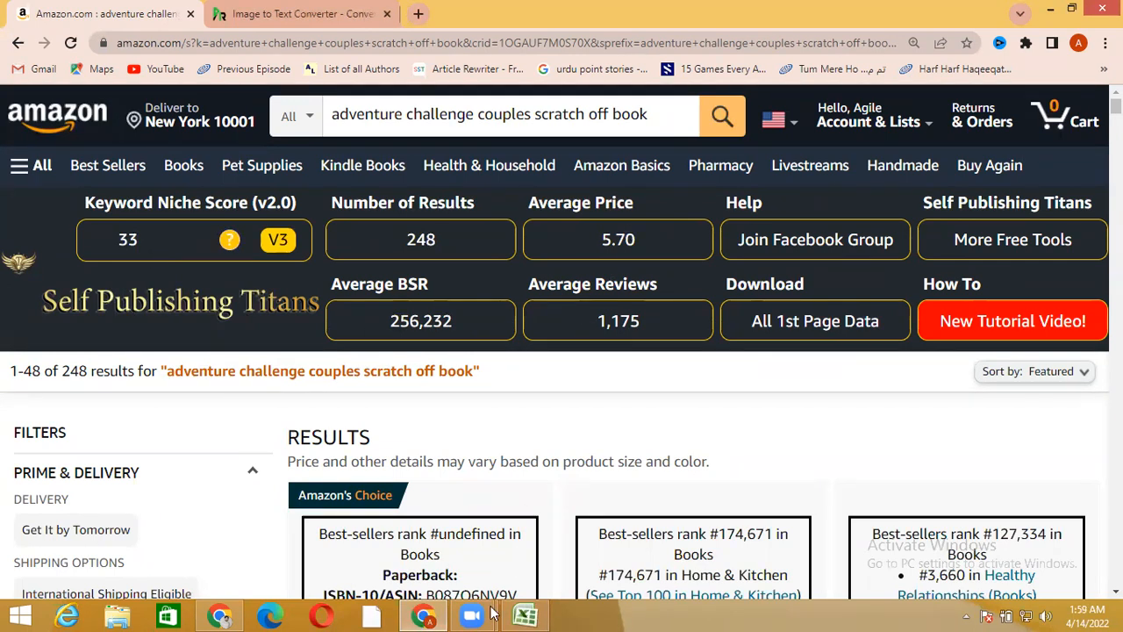
{"action": "mouse_move", "coordinate": [533, 614]}
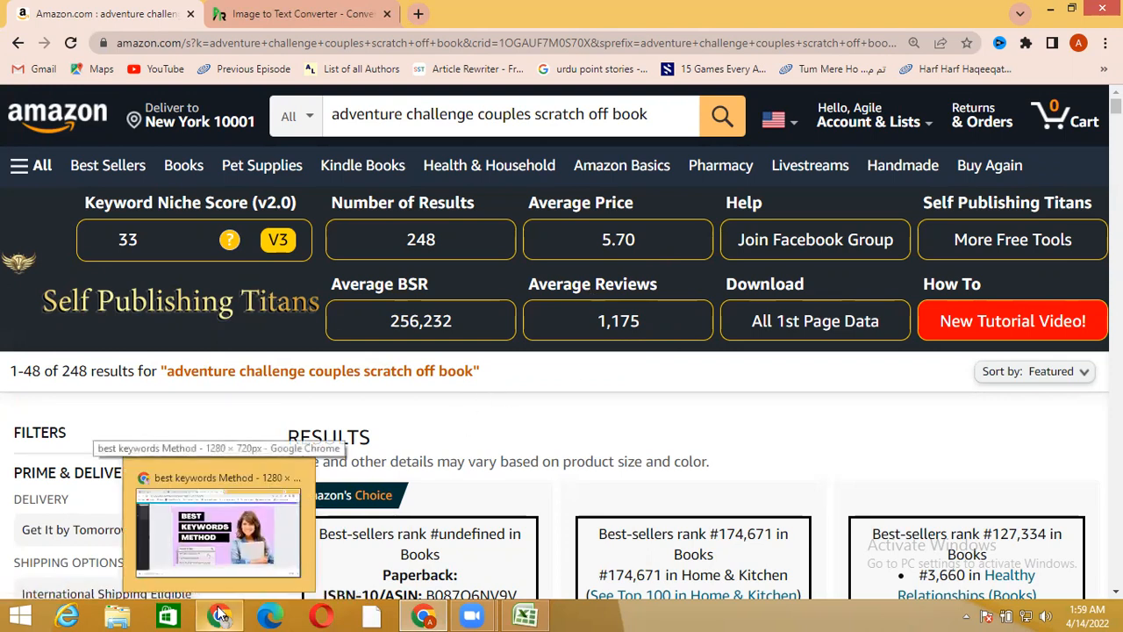
{"action": "left_click", "coordinate": [219, 615]}
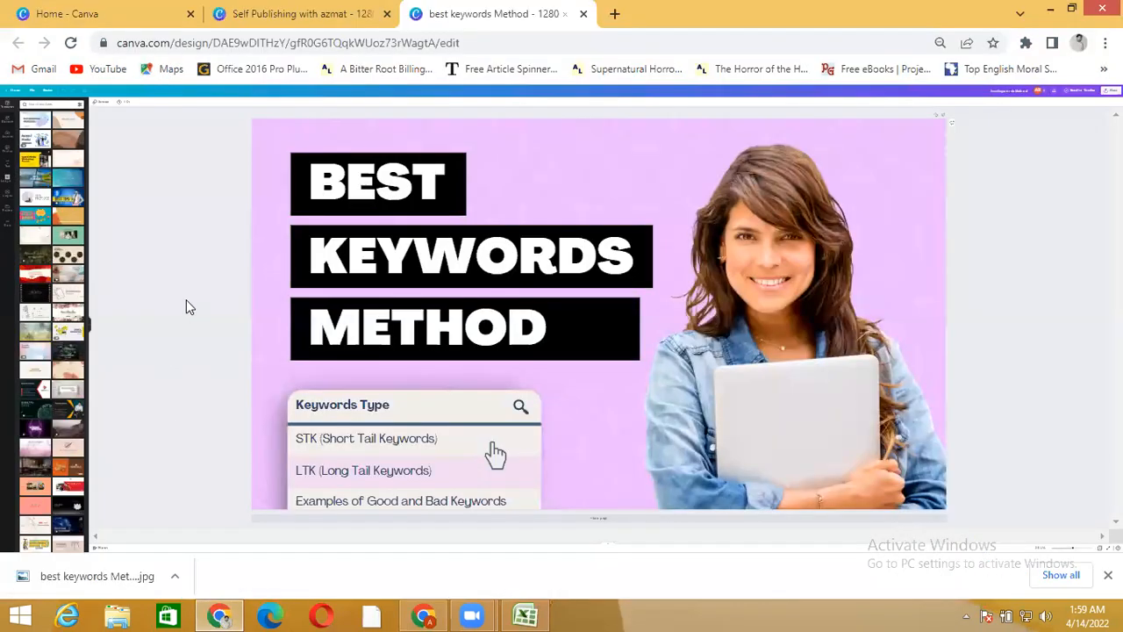